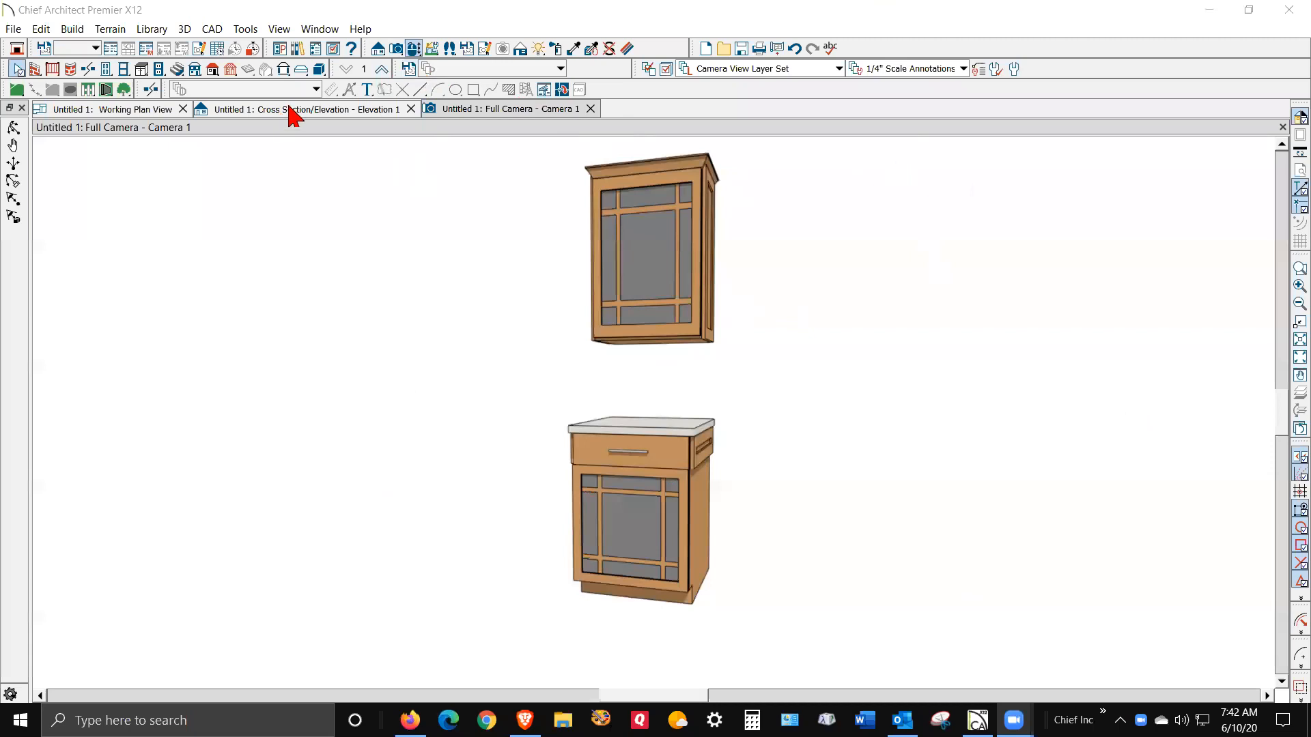
- Open the Library Browser and scroll up through the catalog tree
click(297, 48)
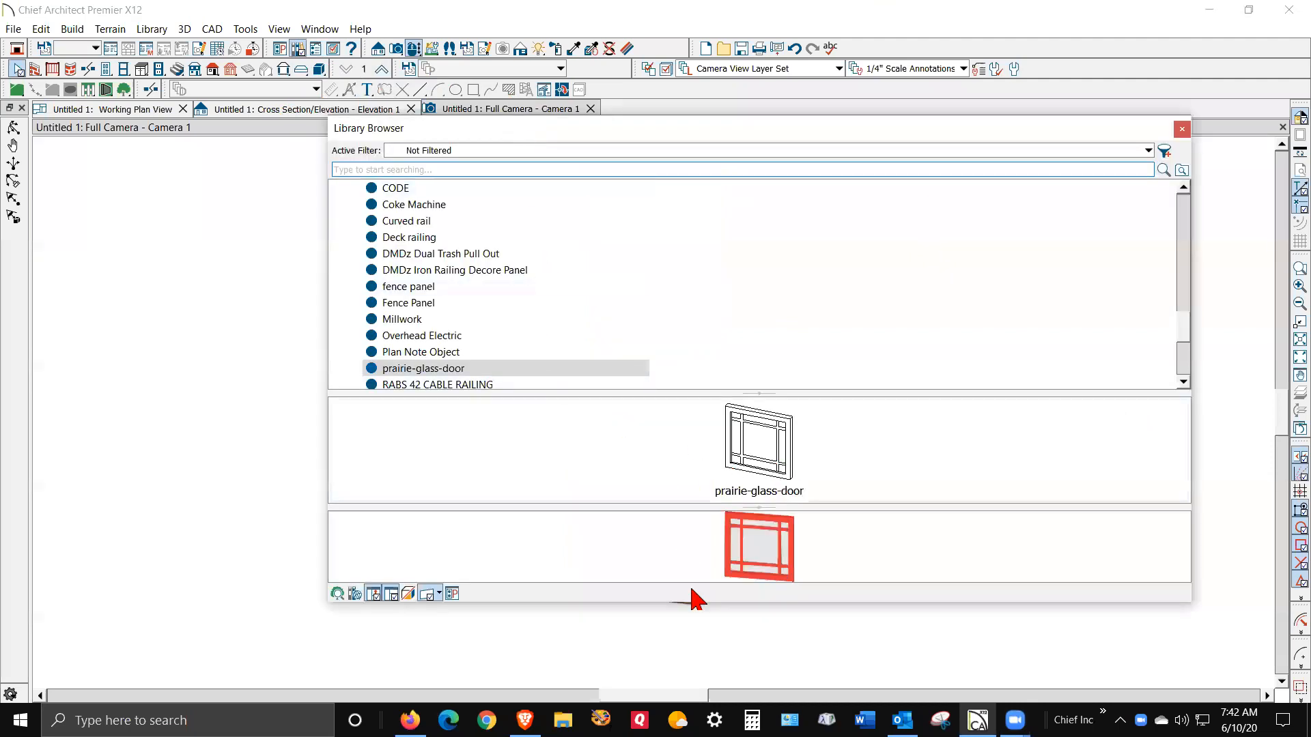
scroll(383, 318, up, 2)
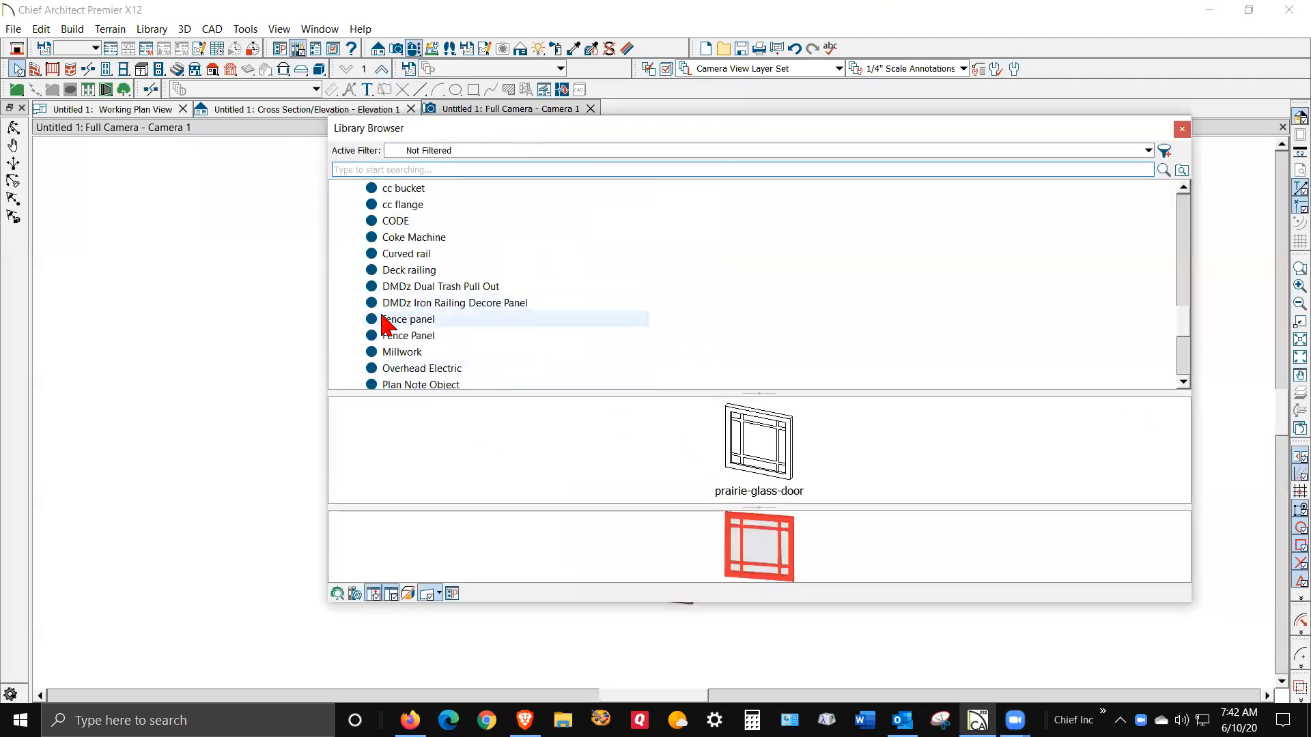
scroll(383, 318, up, 2)
scroll(573, 342, up, 3)
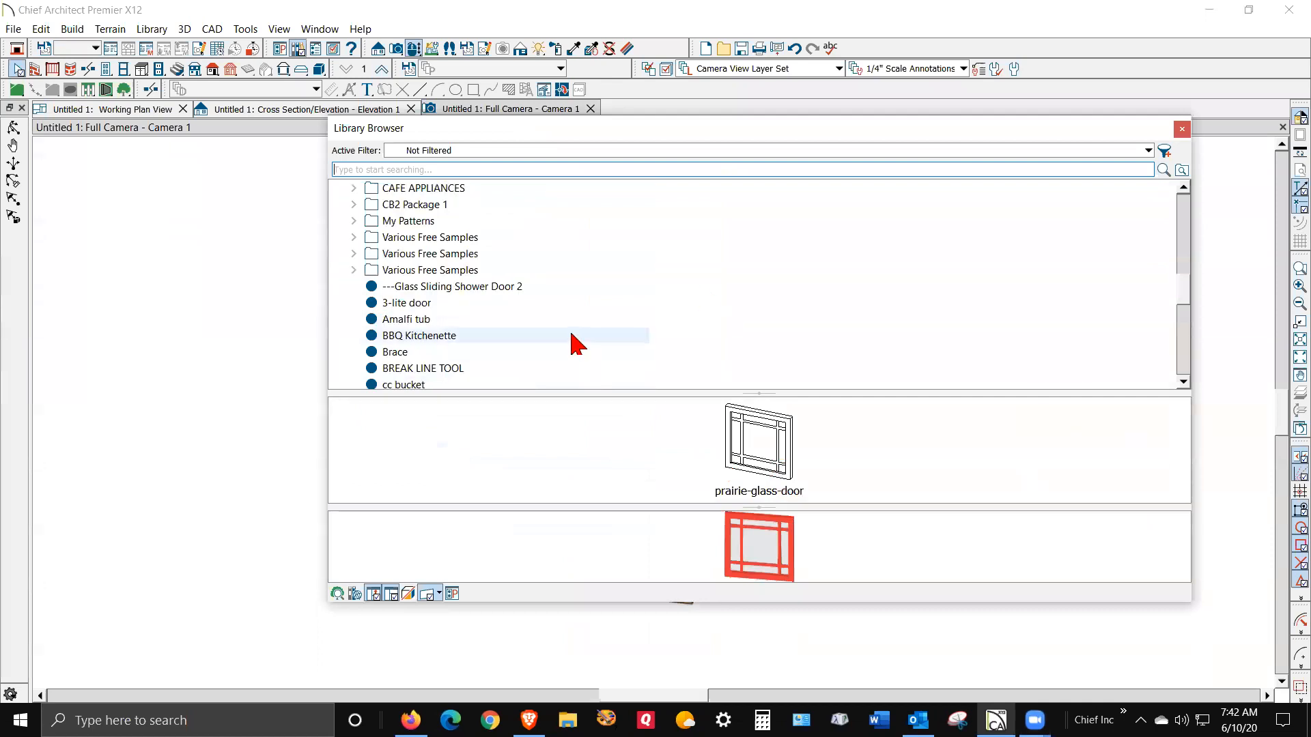
scroll(574, 342, up, 6)
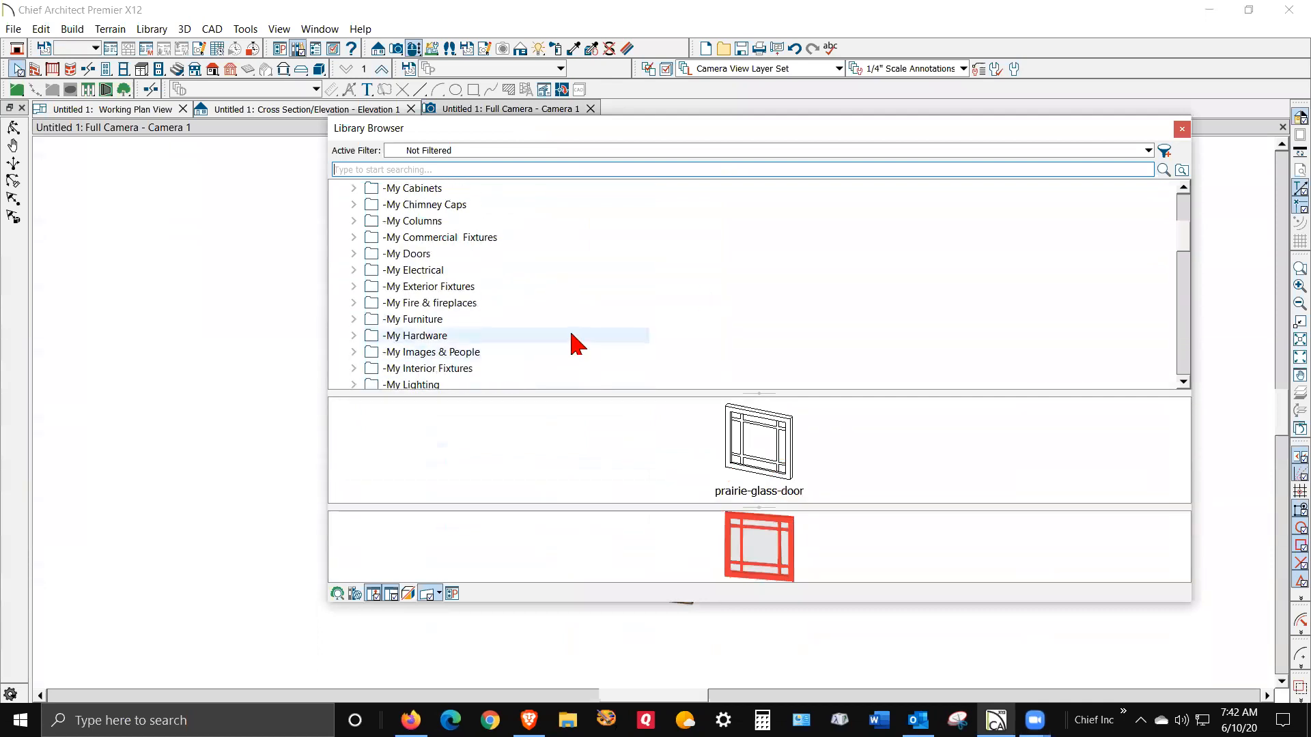
scroll(574, 342, up, 2)
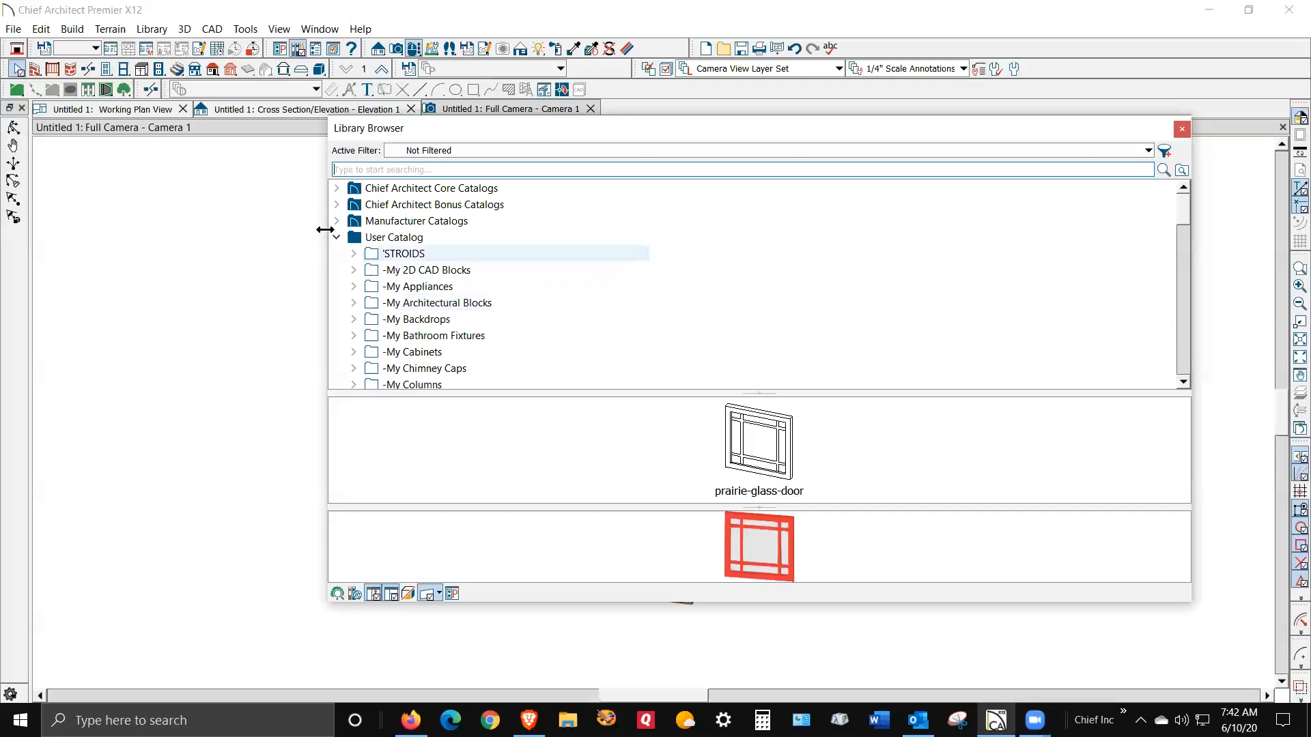
- Expand and collapse Chief Architect Core Catalogs, then shift the library window aside
click(337, 189)
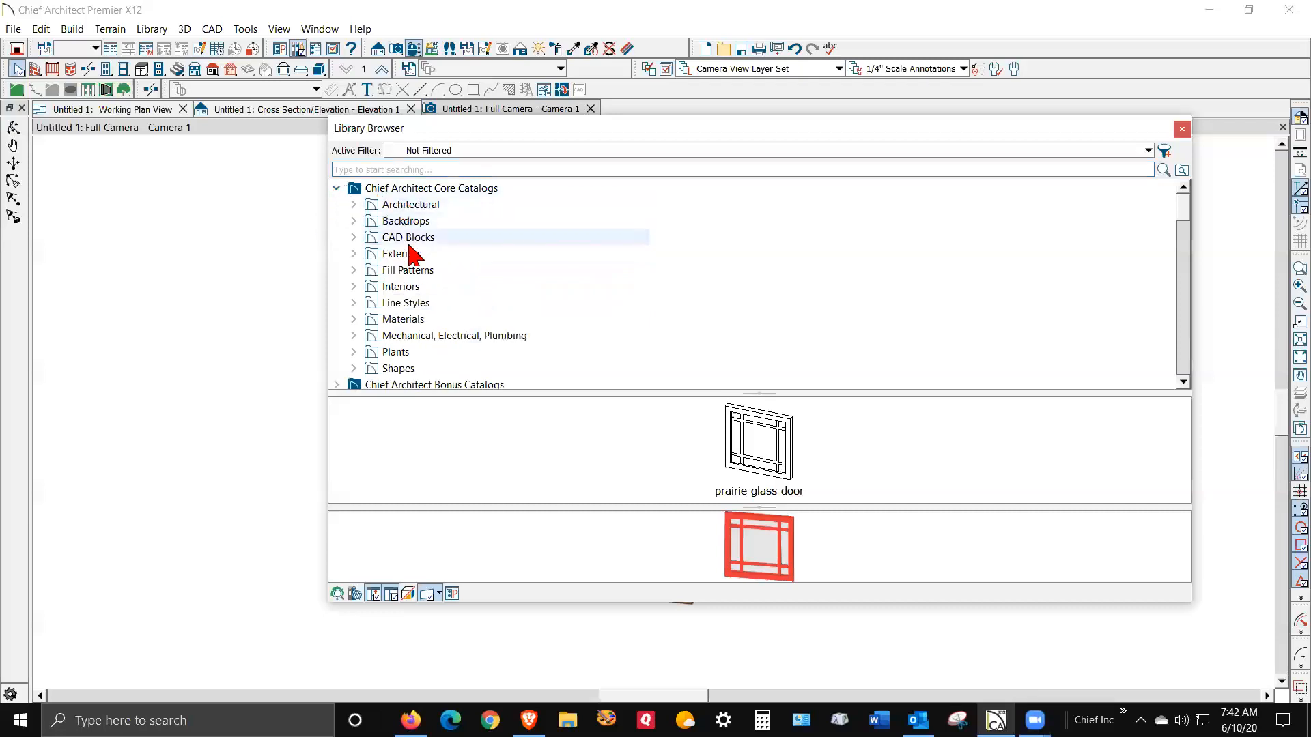
click(337, 189)
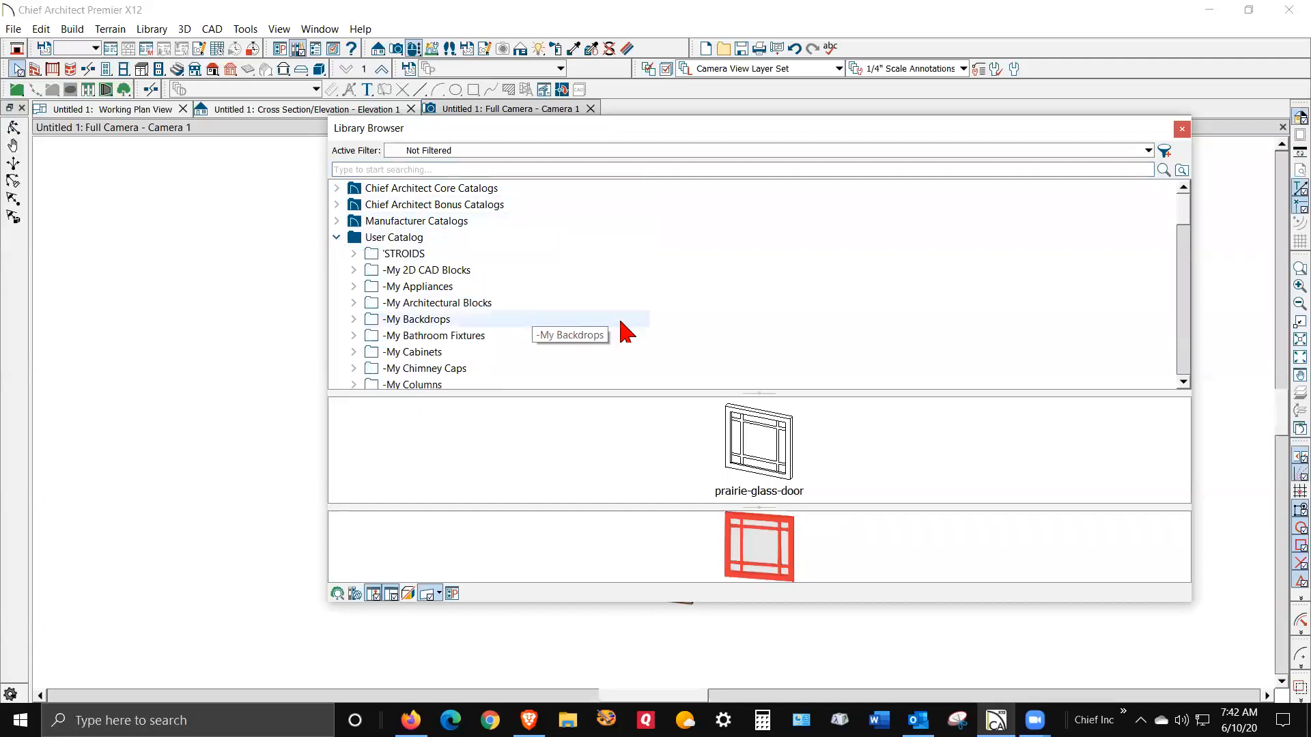
drag(1185, 231, 1185, 403)
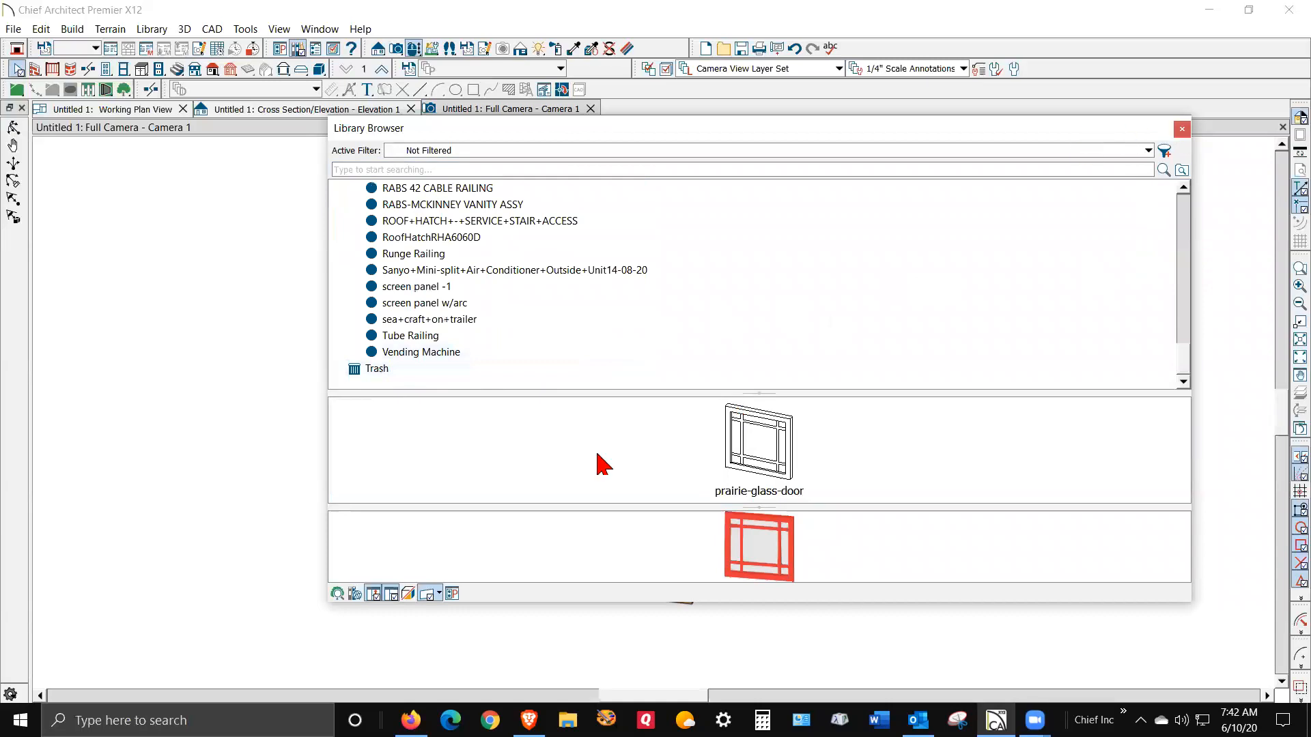
drag(915, 131, 1310, 137)
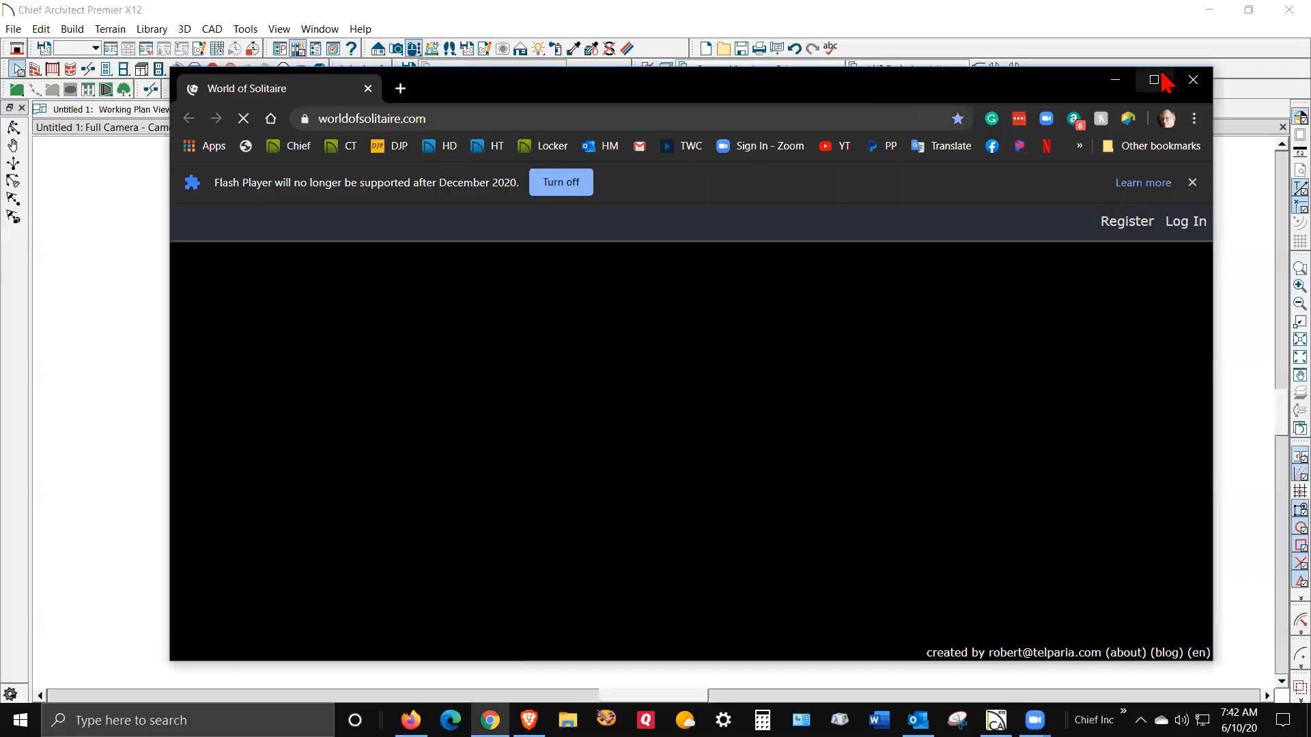
- Maximize Chrome and run a web search for '3dwarehouse'
click(1154, 80)
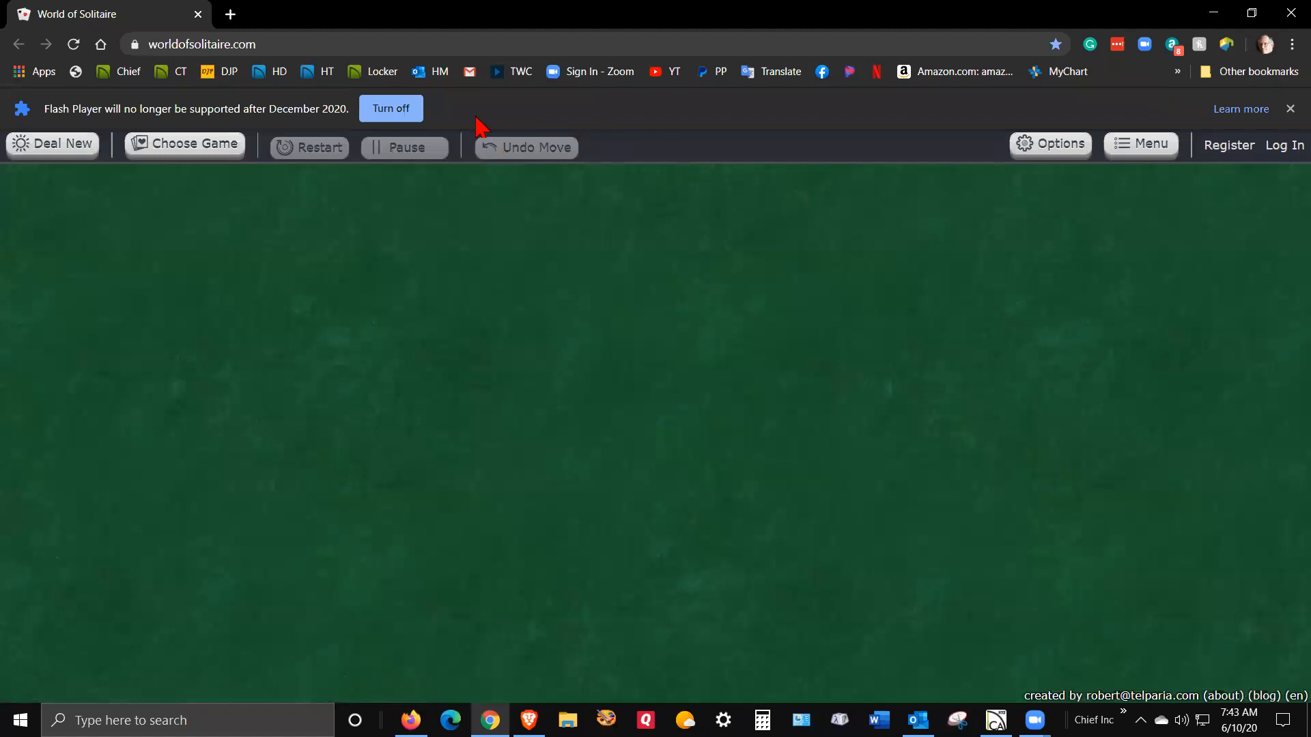
drag(301, 43, 123, 45)
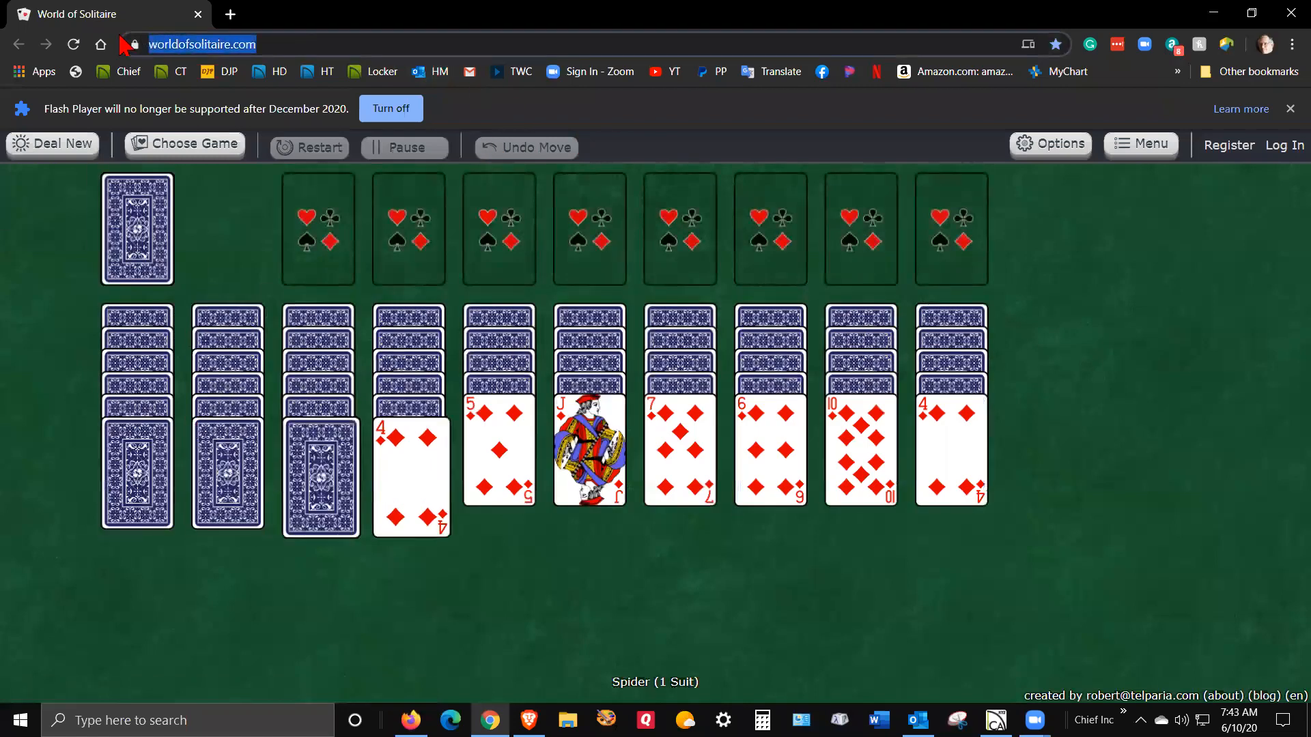
text(3d)
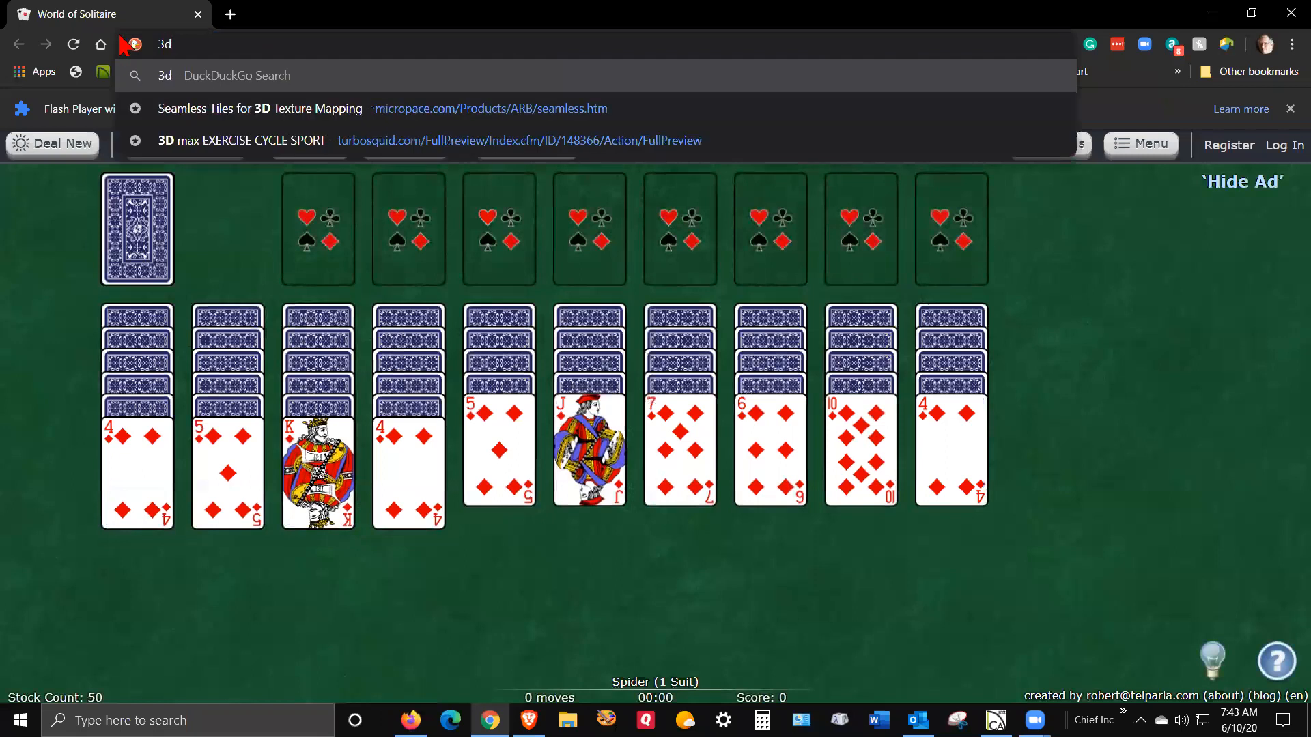
text(wareho)
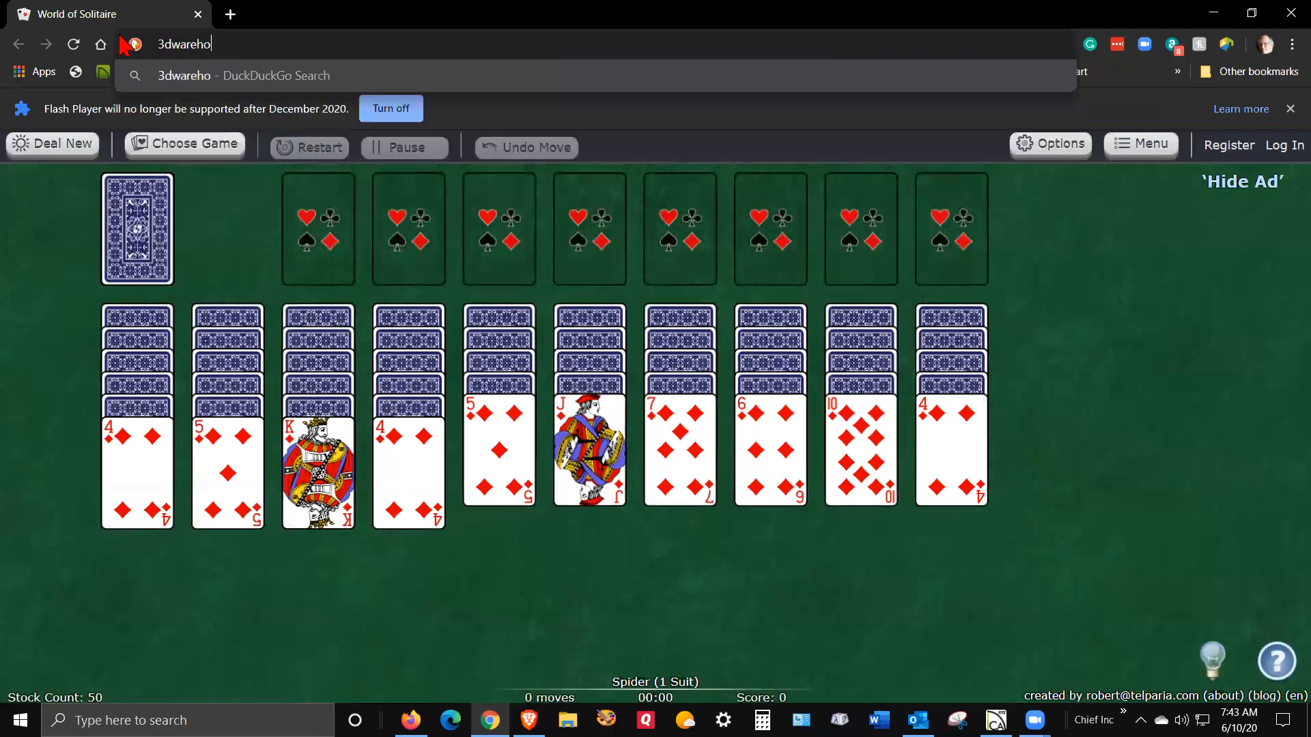
text(use)
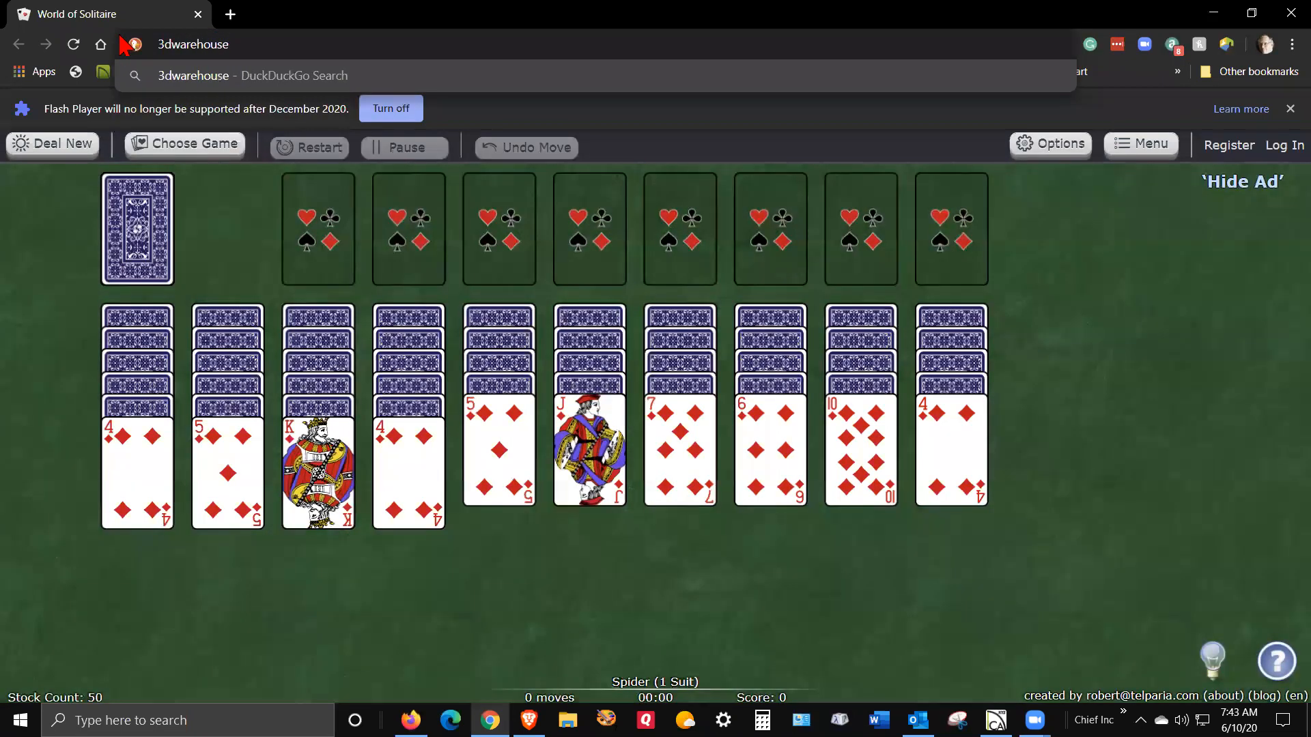
key(Return)
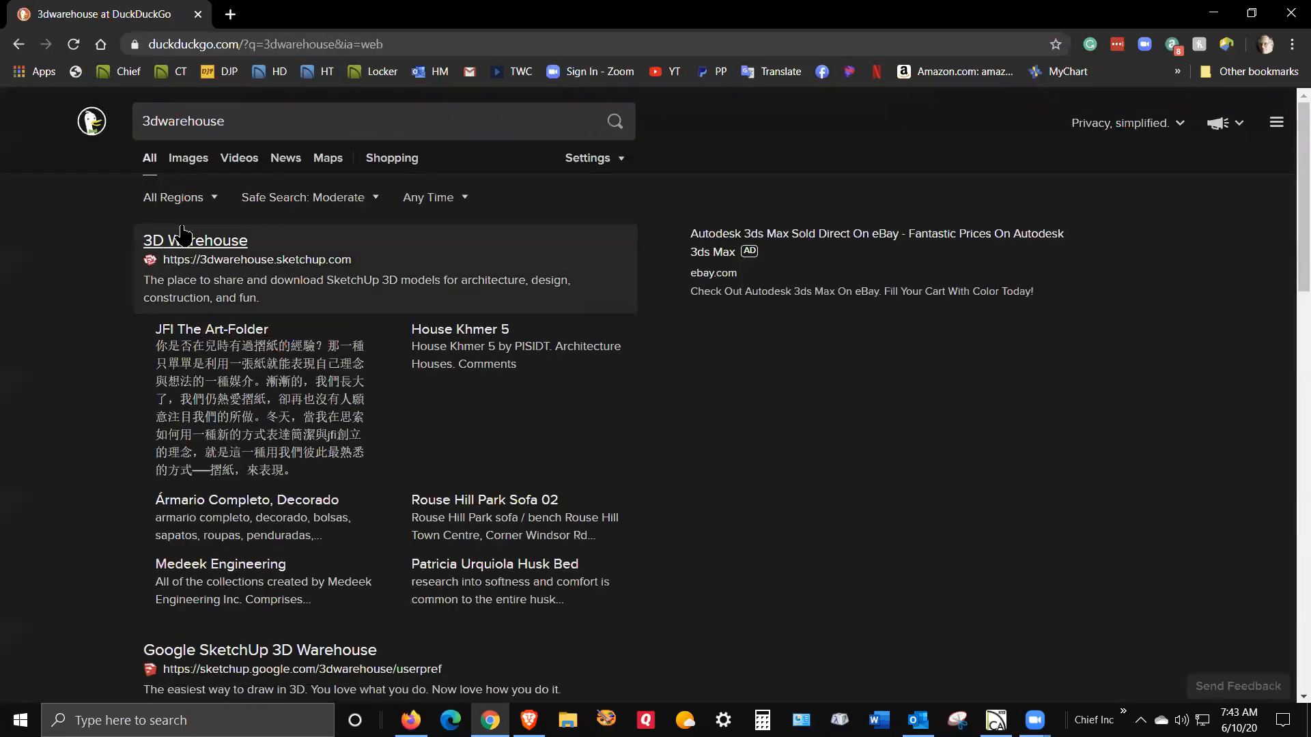
- Go to the 3D Warehouse site and search for 'prarie style cab'
click(215, 246)
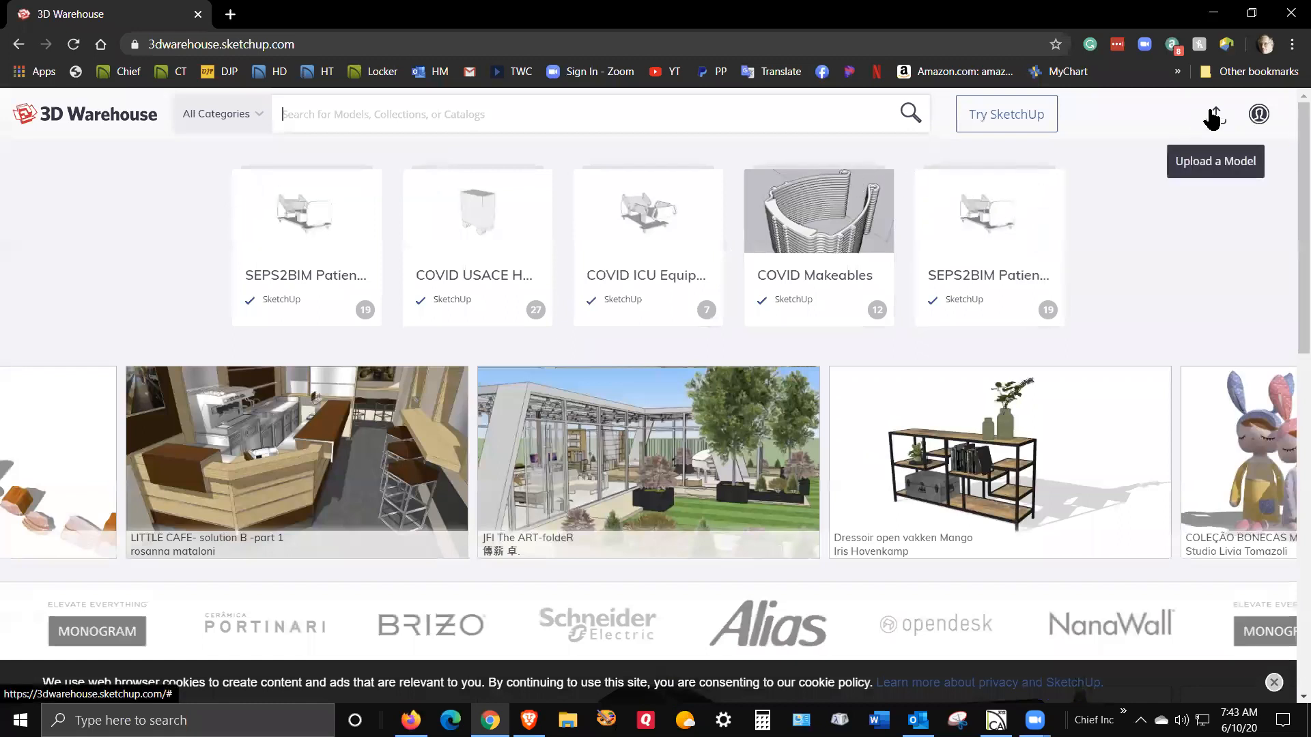
click(462, 119)
text(p)
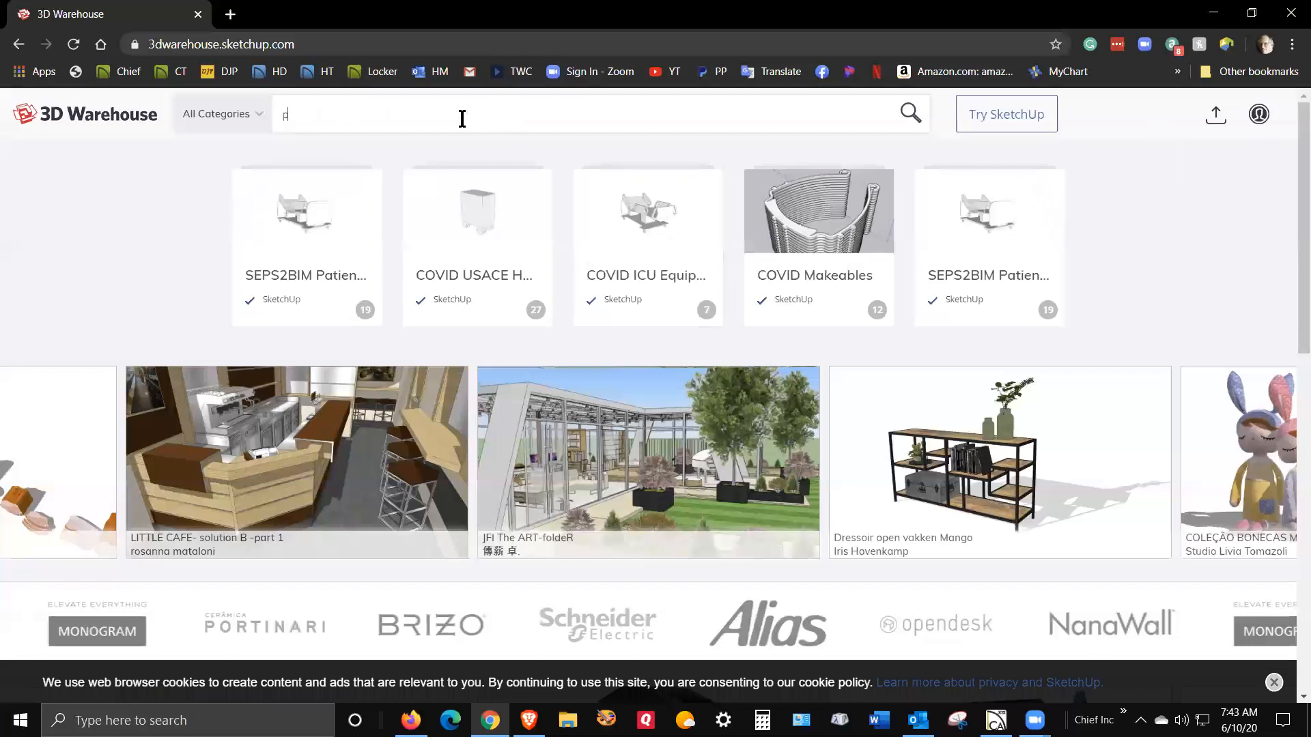
text(rarie)
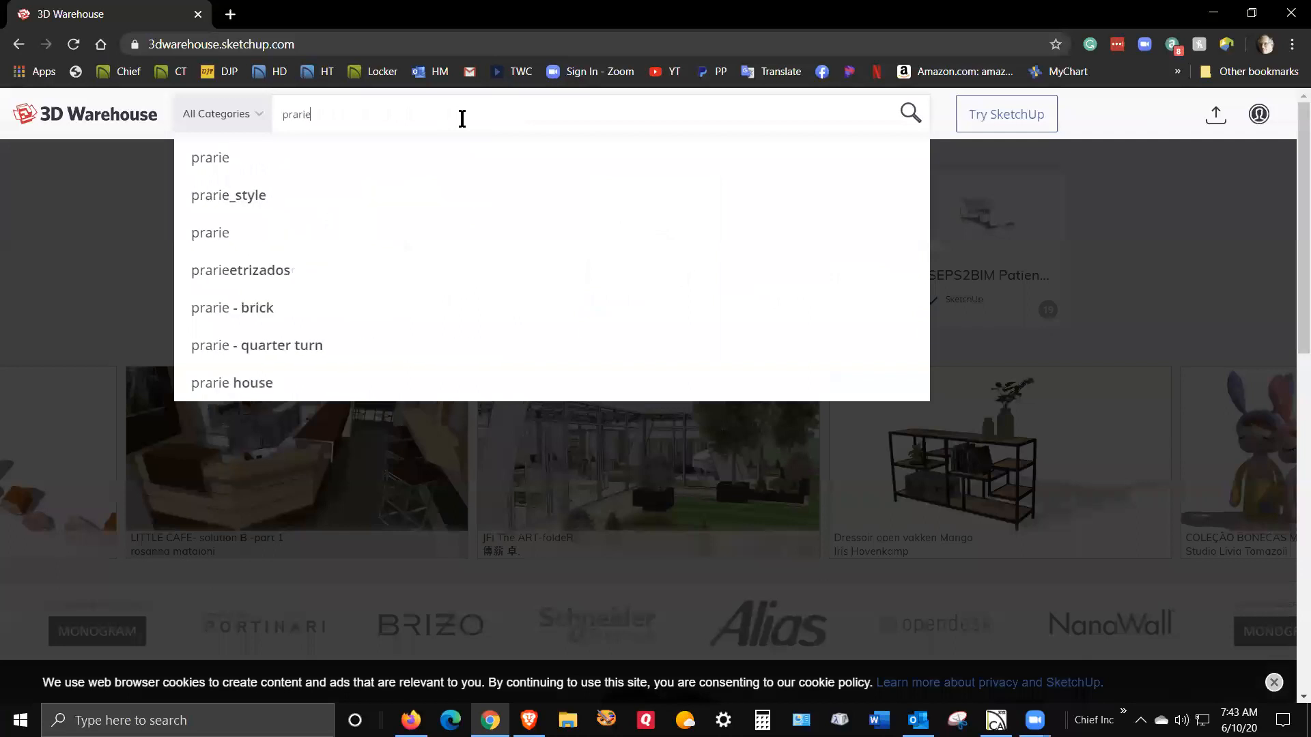
text( style)
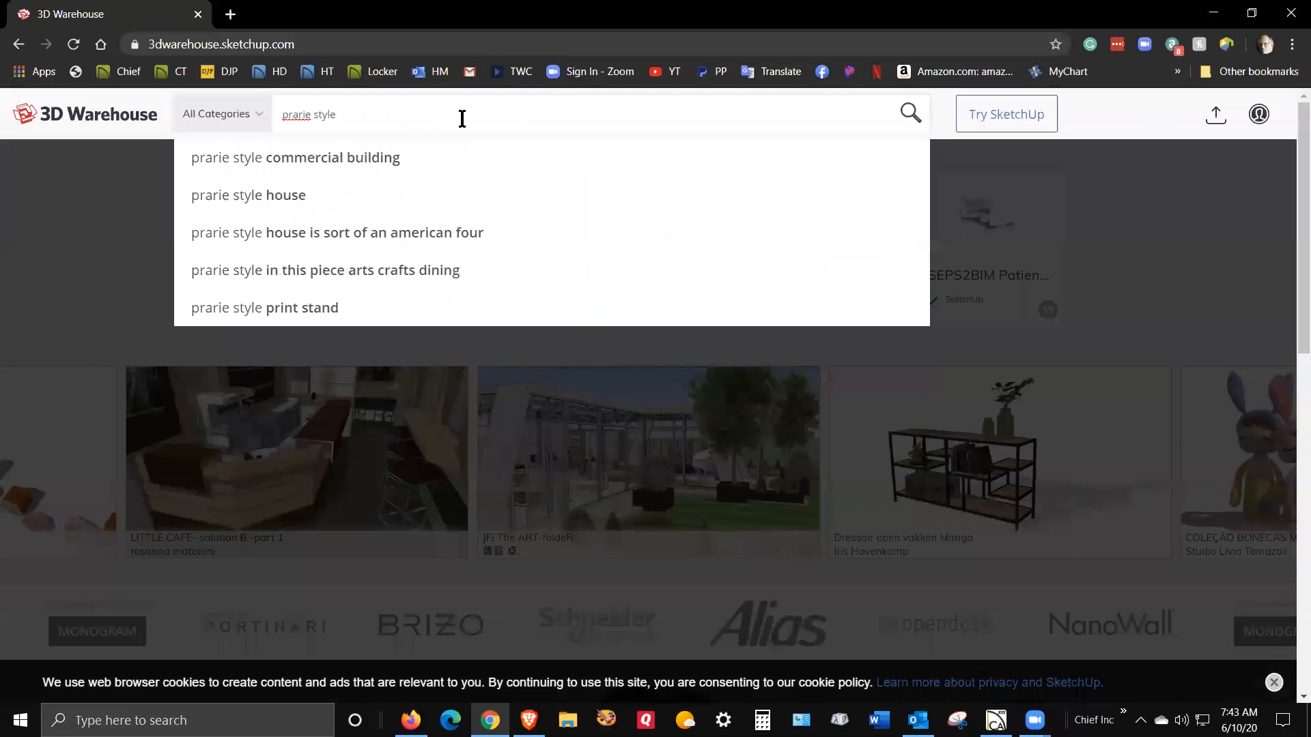
text( cabinet door)
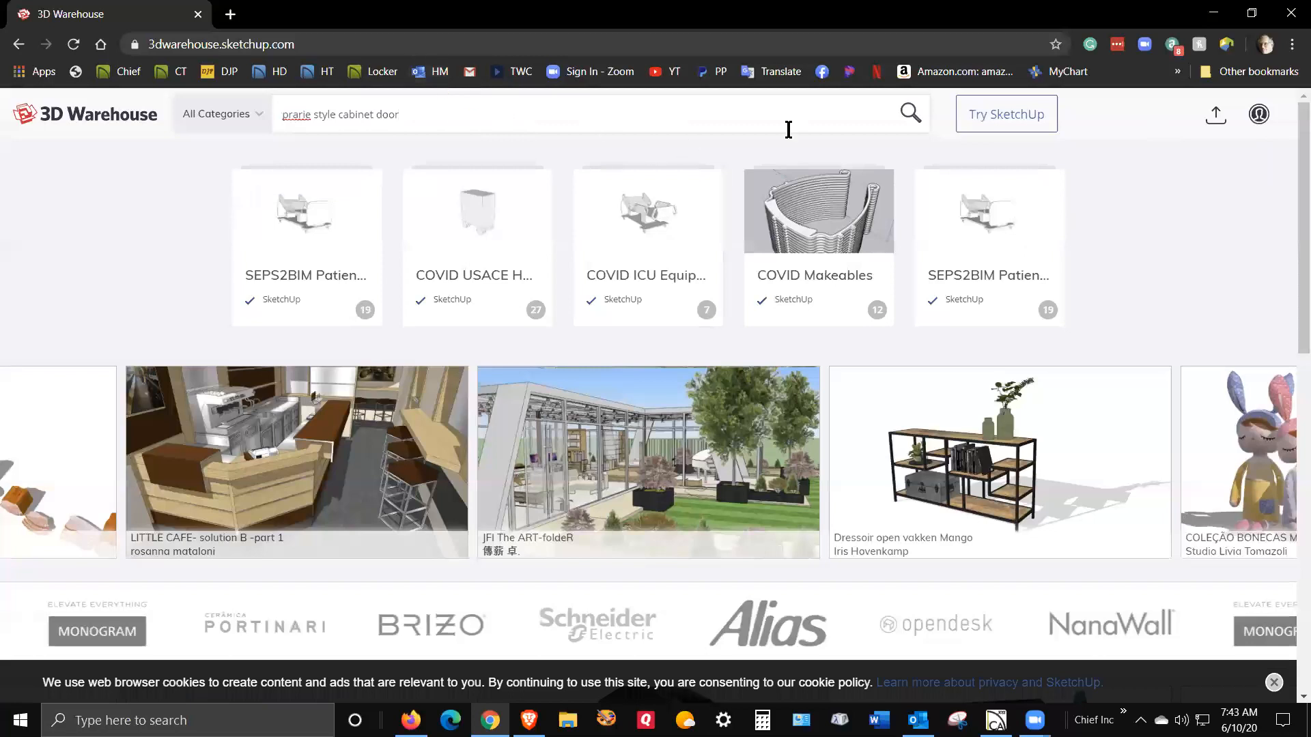
click(909, 119)
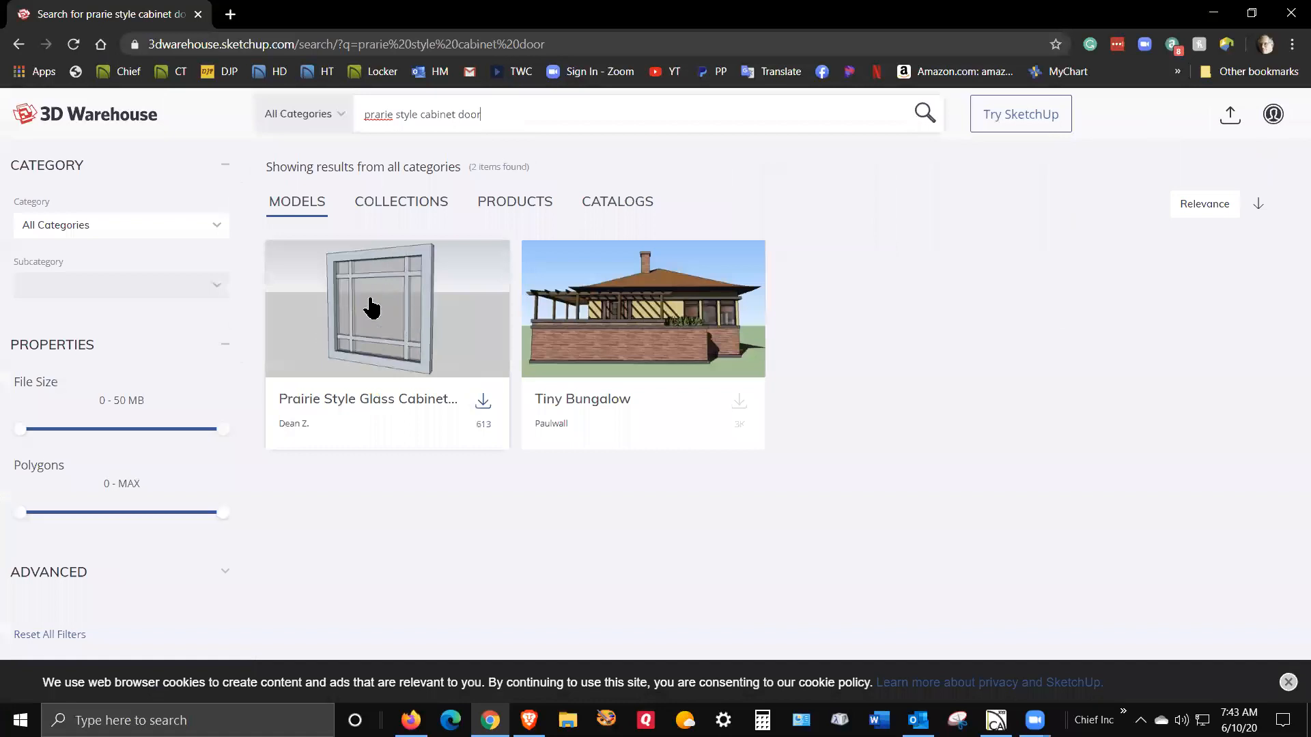
- Try downloading the prairie style glass cabinet door, dismiss the sign-in notice, and close the browser
click(483, 402)
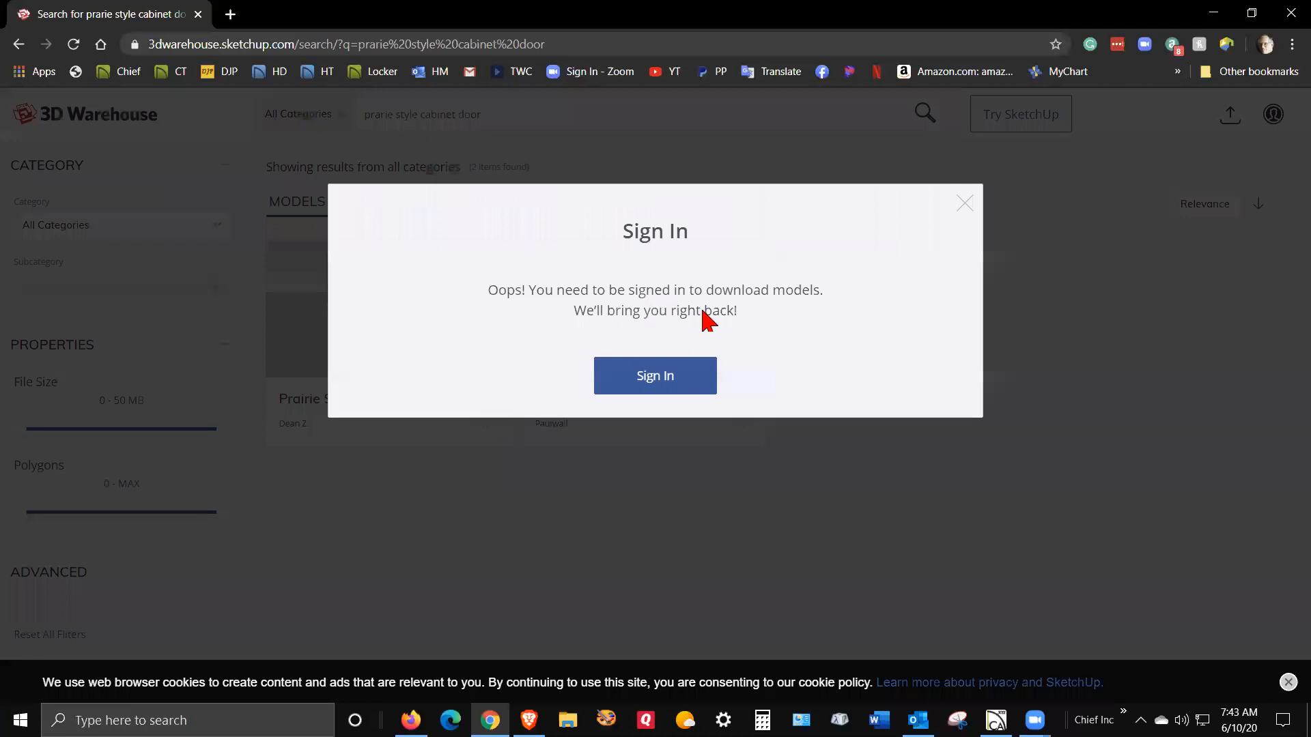
click(965, 203)
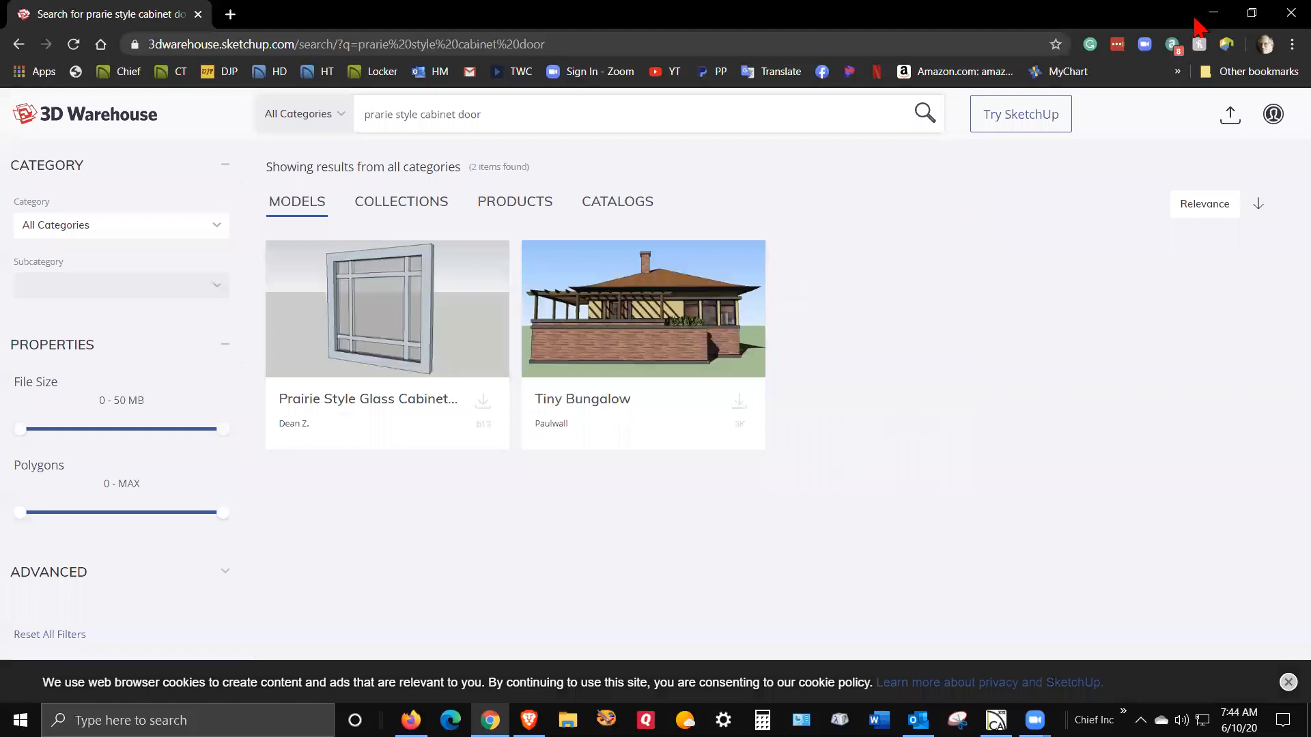
click(1286, 13)
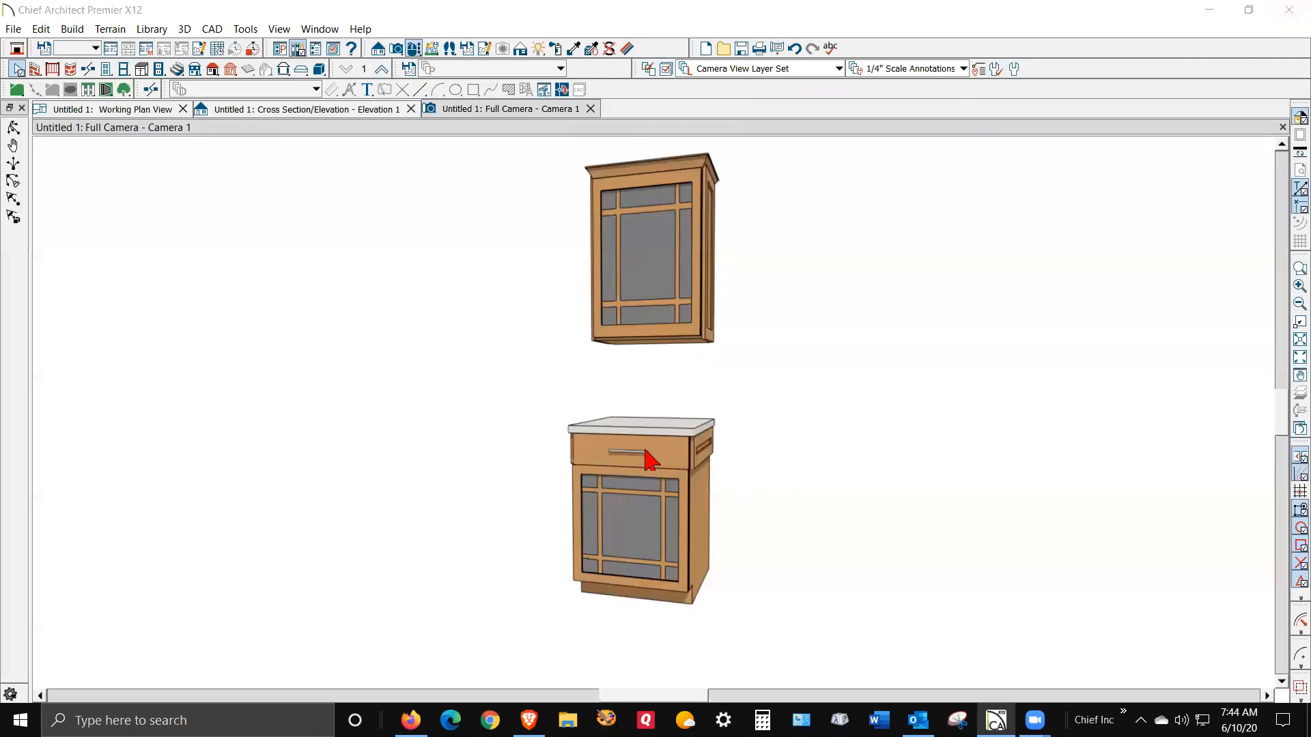
- Import prairie-glass-door.skp from Downloads as a 3D symbol
click(13, 30)
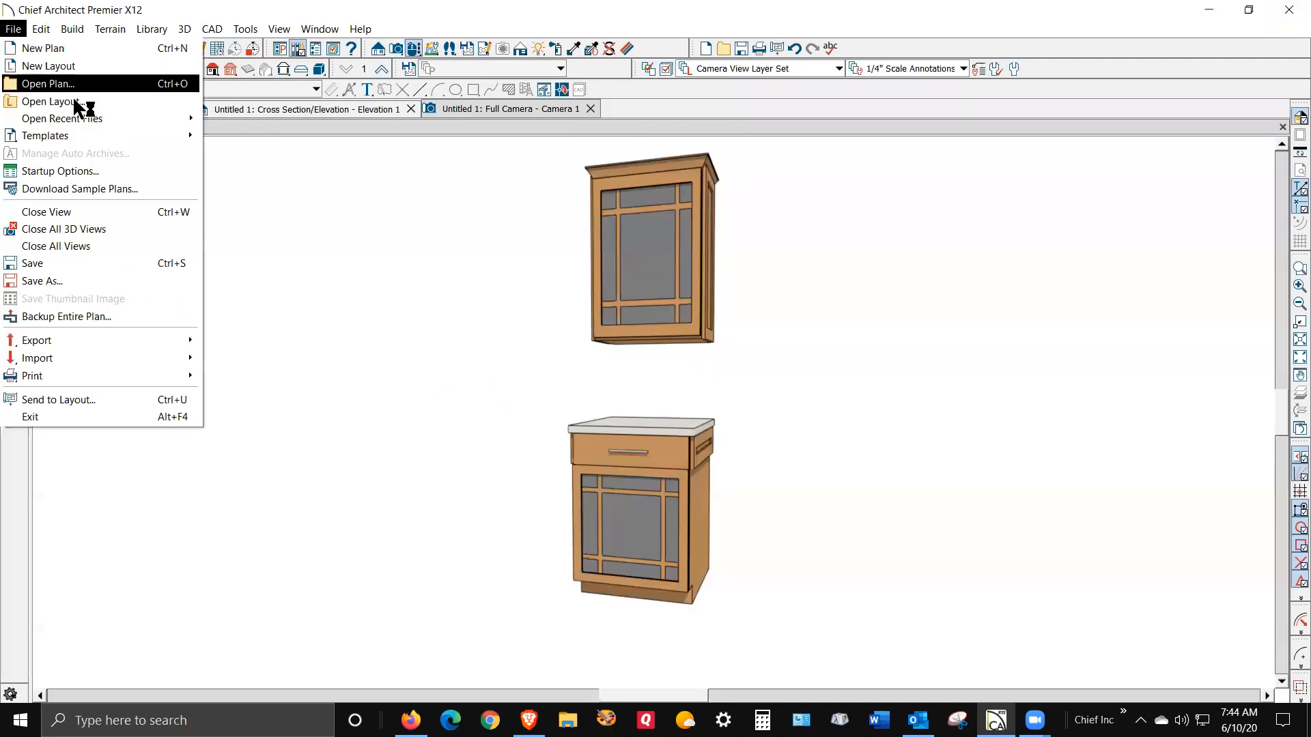
mouse_move(90, 364)
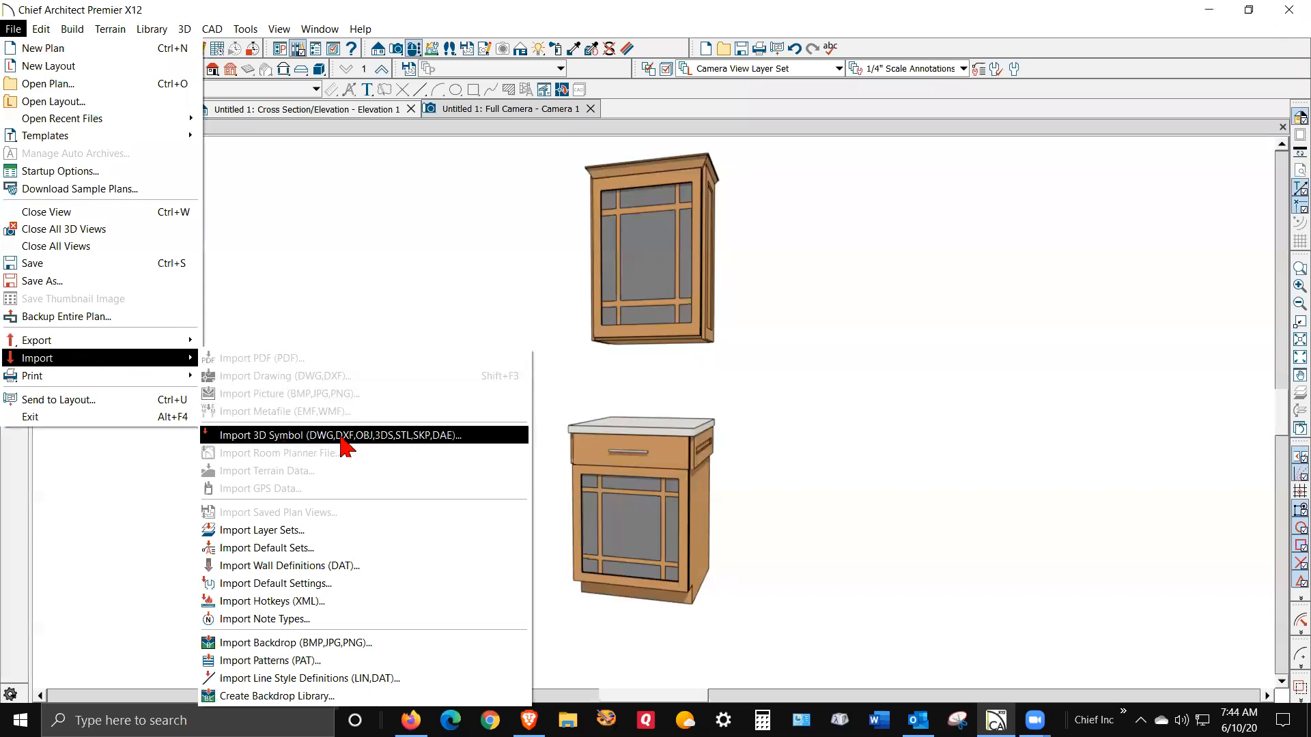
click(419, 436)
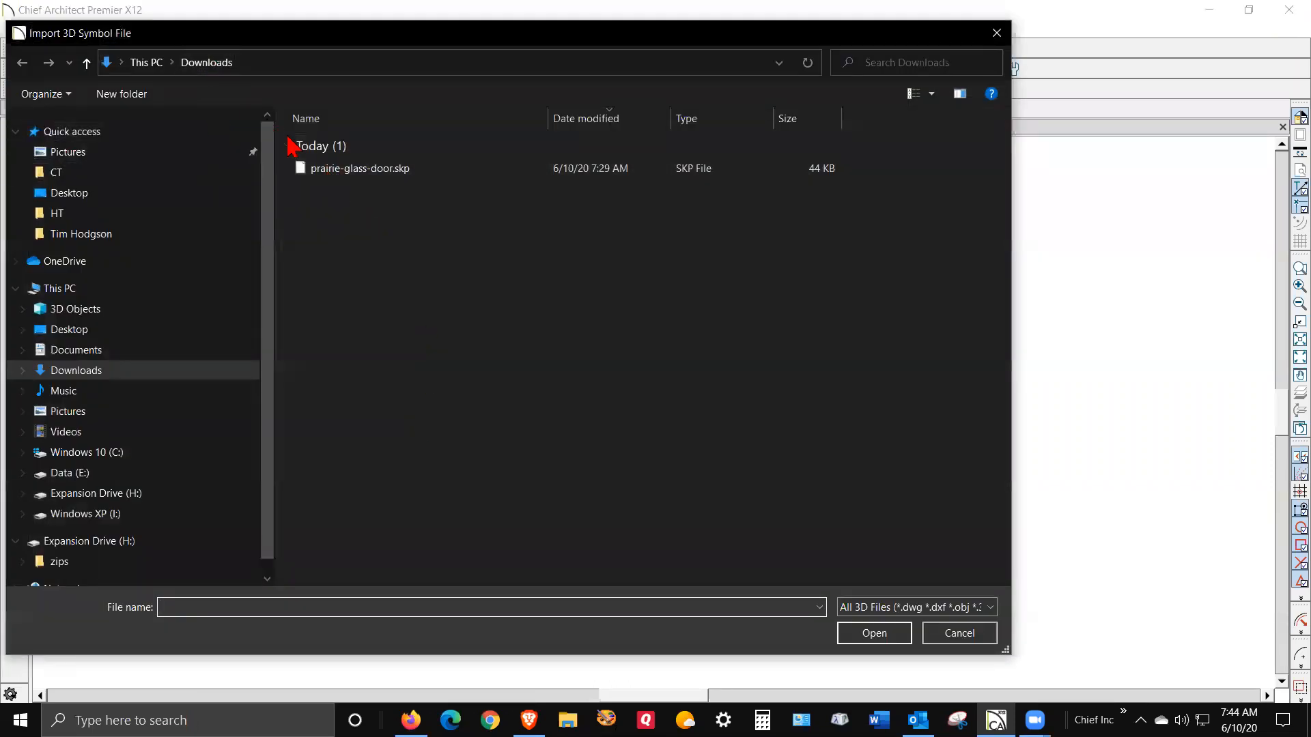
click(403, 179)
click(884, 637)
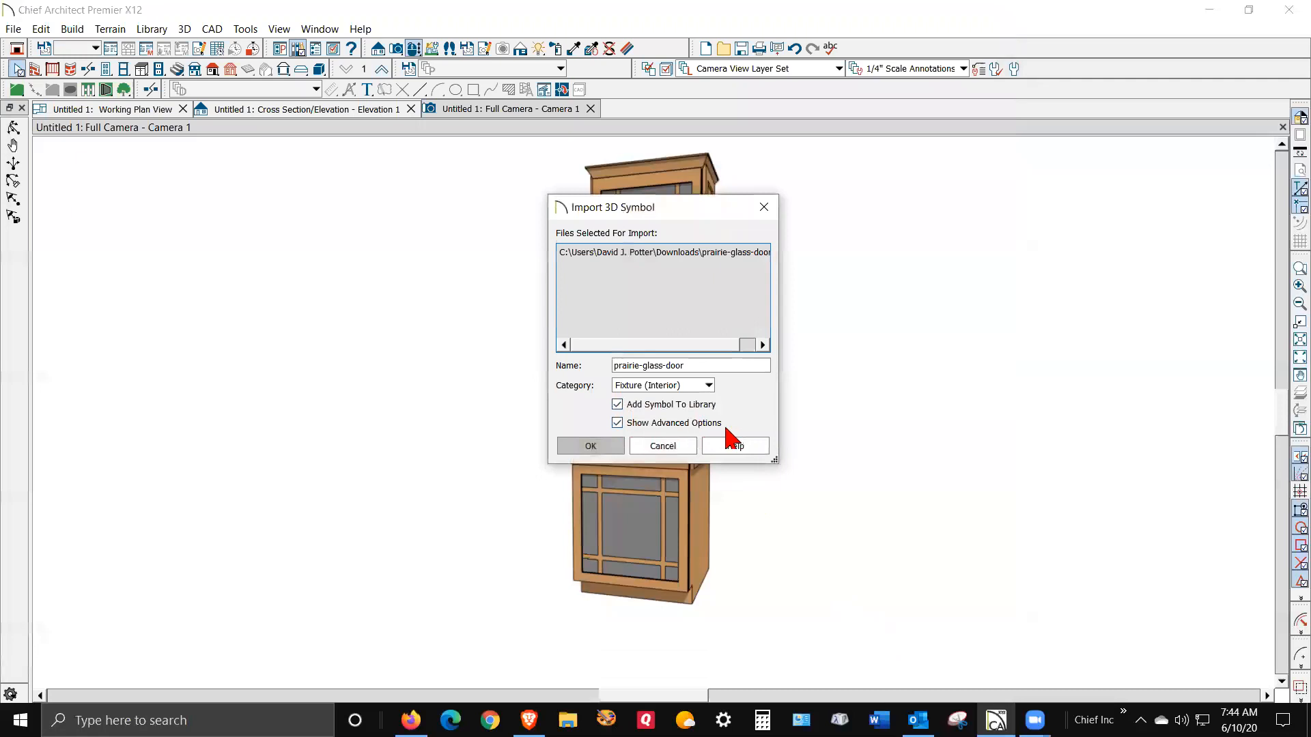
- Set the imported symbol's category to Cabinet Door/Drawer and accept the import settings
click(709, 386)
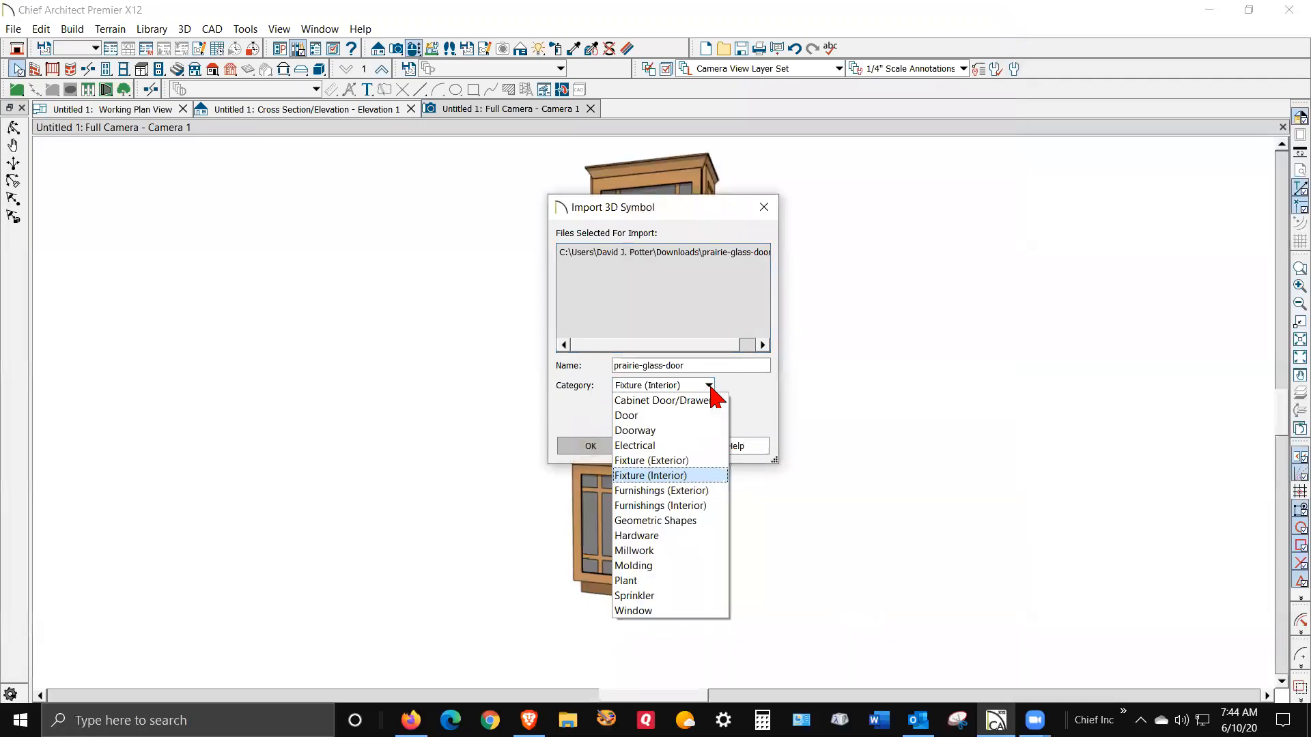
click(672, 401)
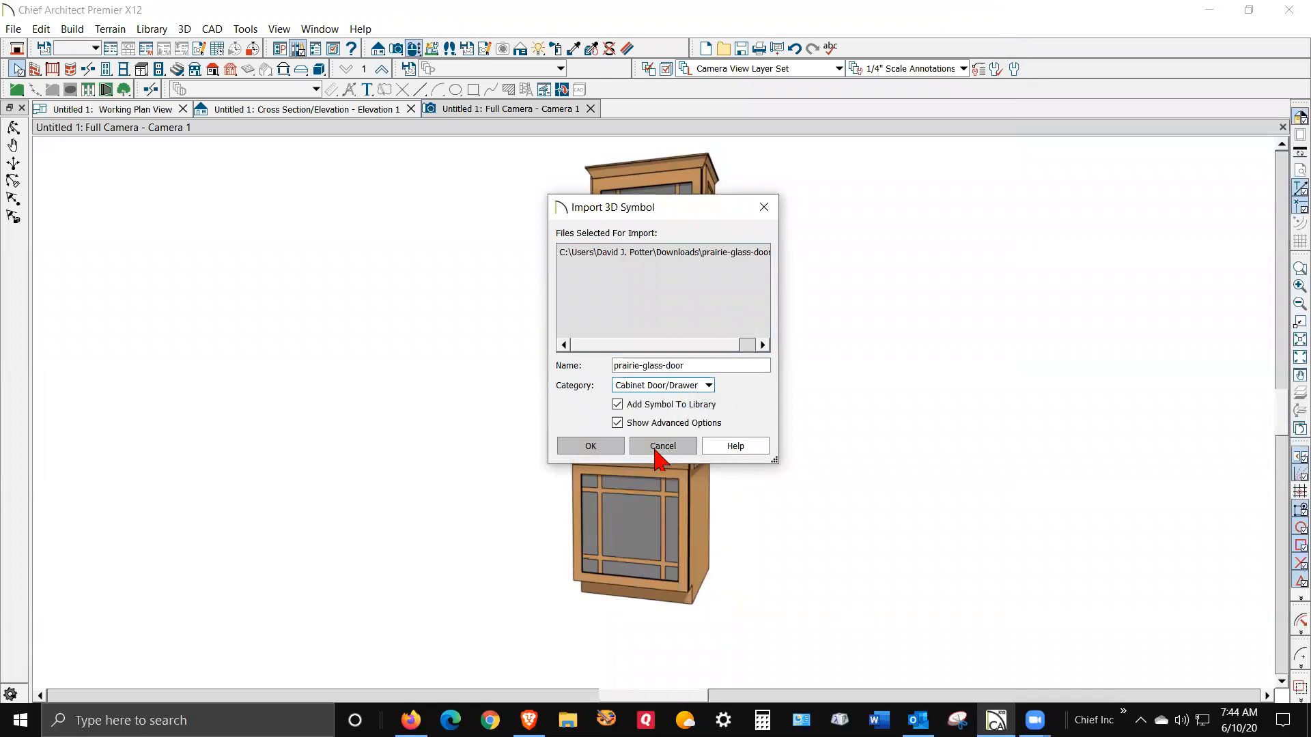
click(590, 447)
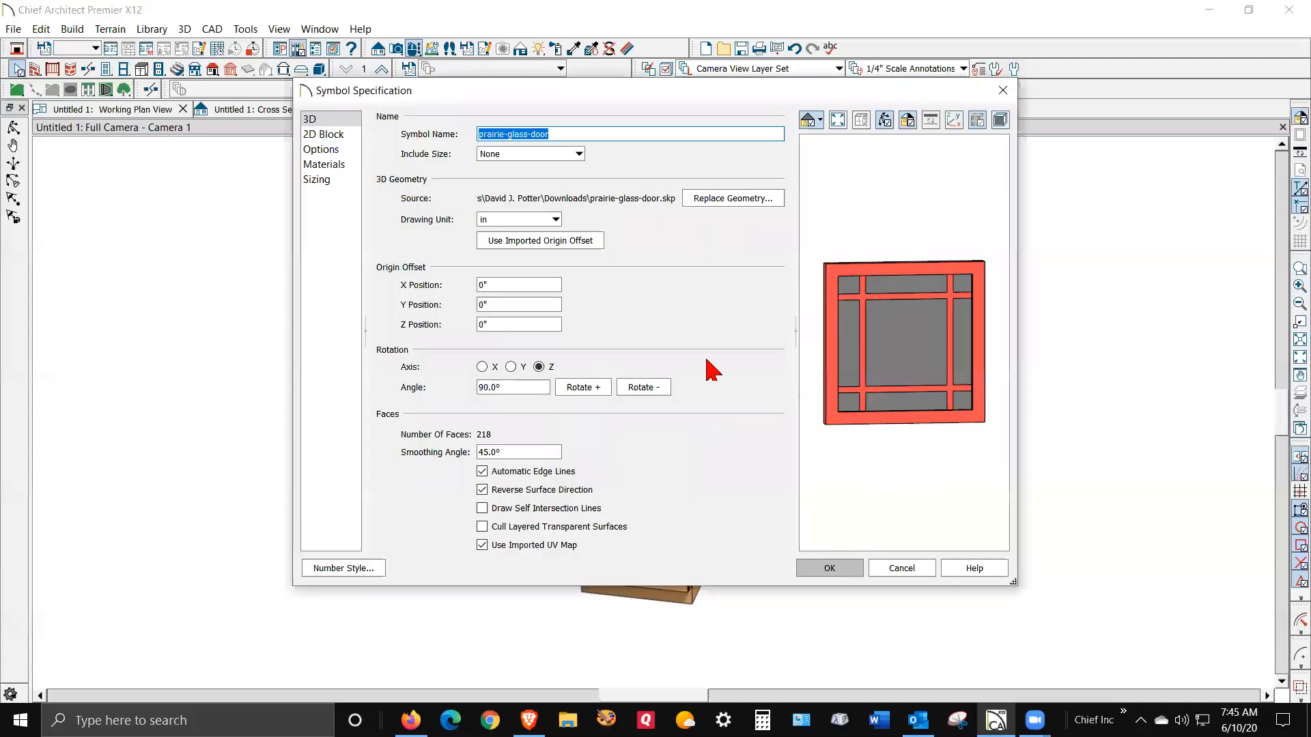
- Review the symbol's Options and 3D pages, finish the door symbol, and select the wall cabinet door
click(321, 151)
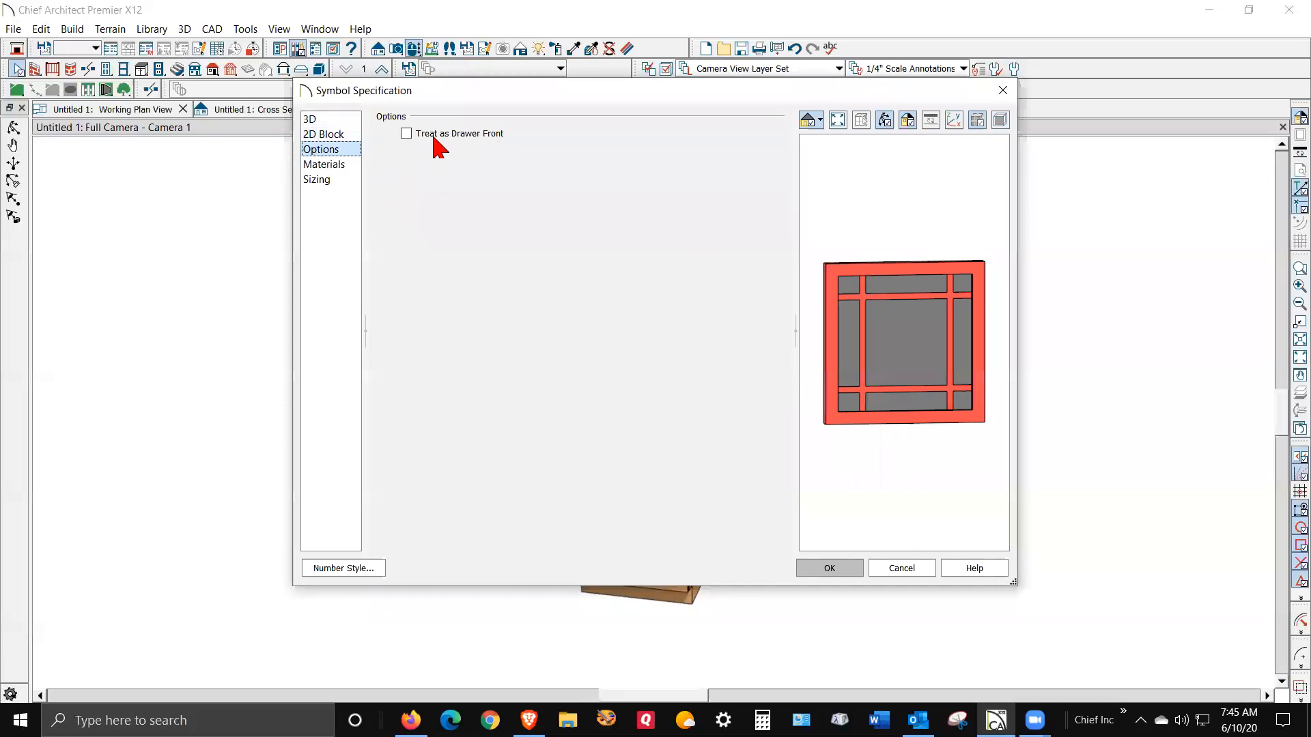
click(329, 119)
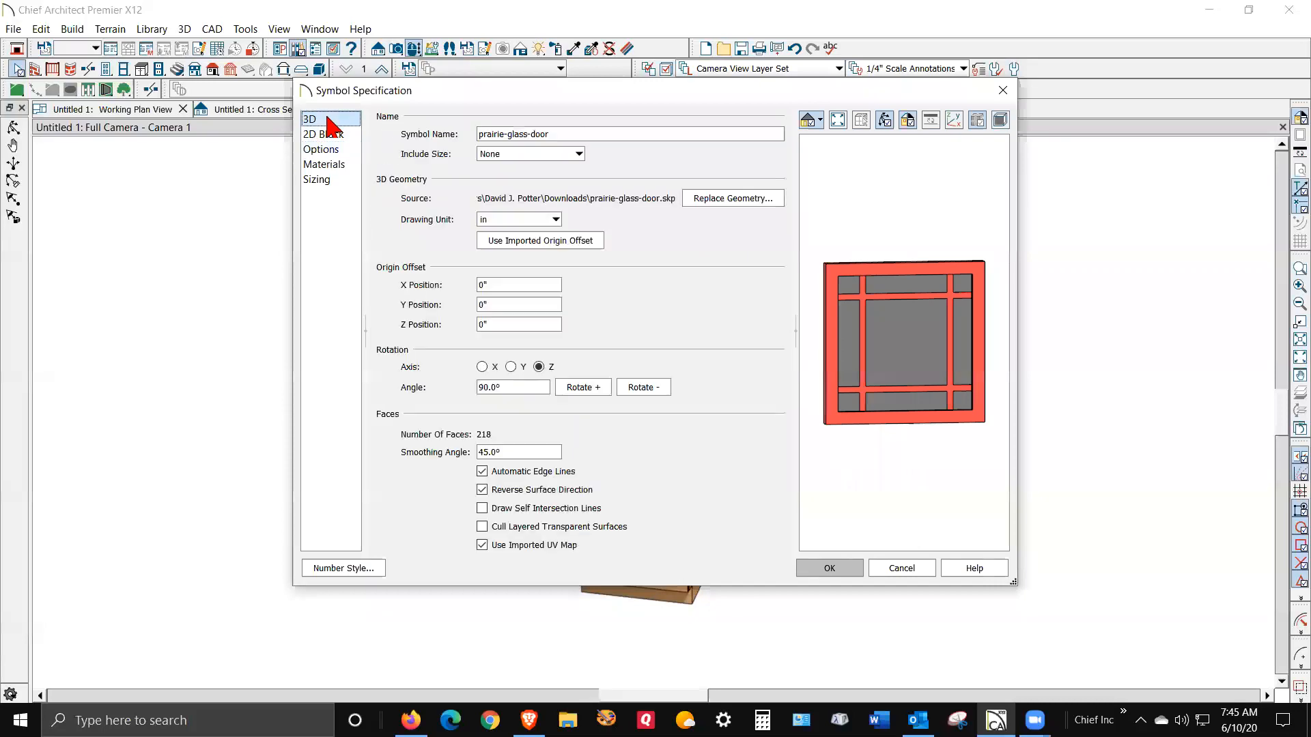
click(857, 574)
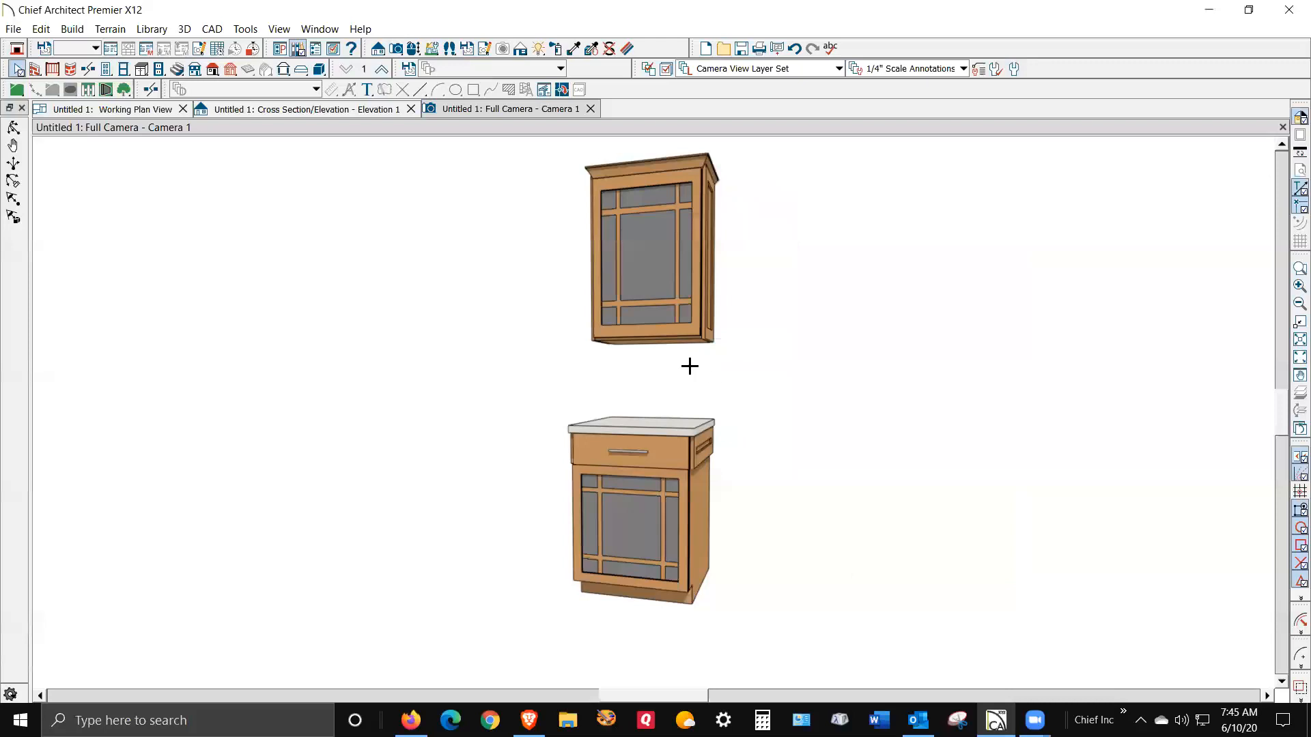
click(649, 280)
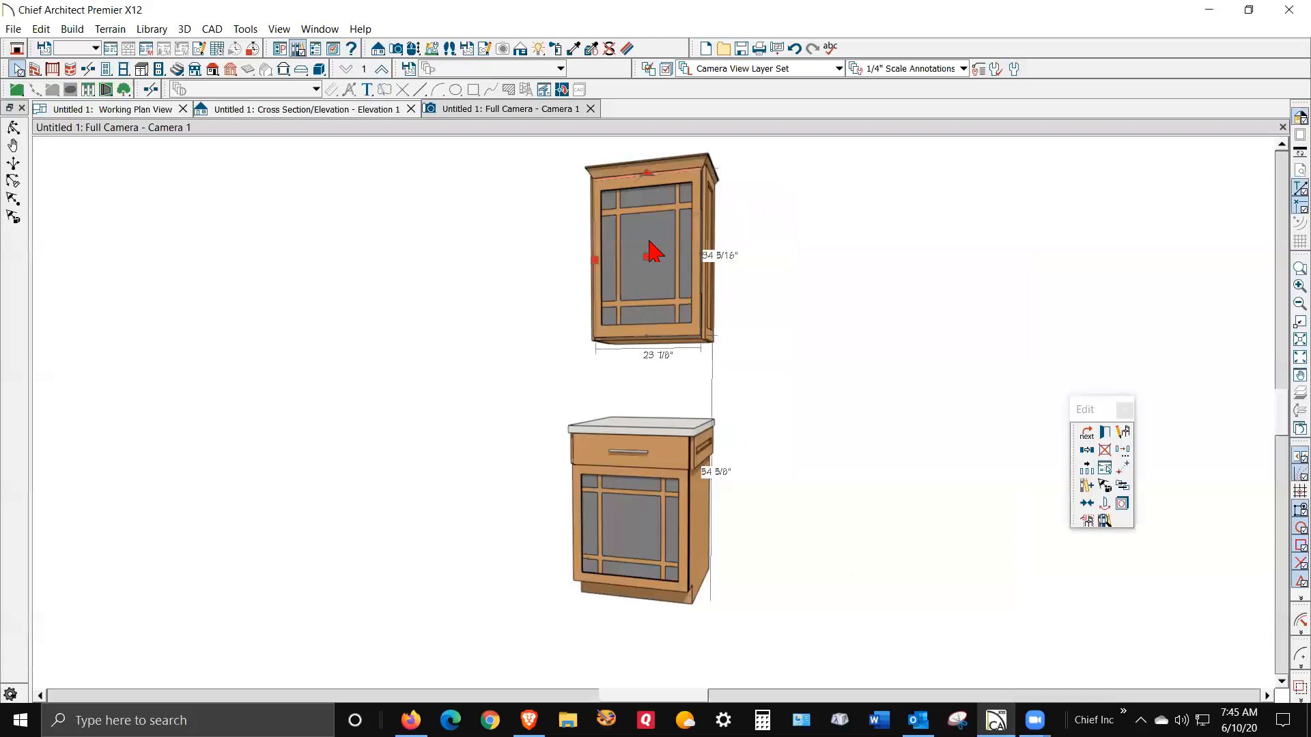
- Delete the doors from the wall cabinet and the base cabinet
key(Delete)
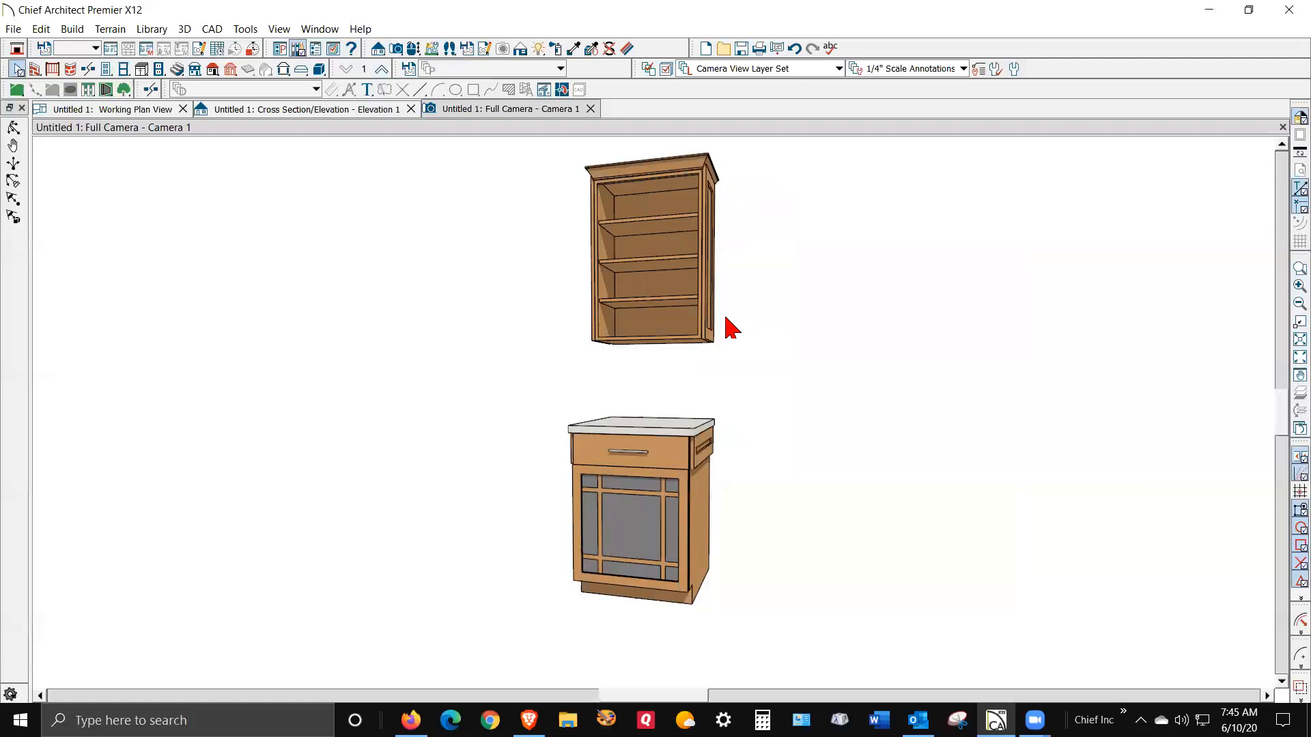
click(669, 527)
key(Delete)
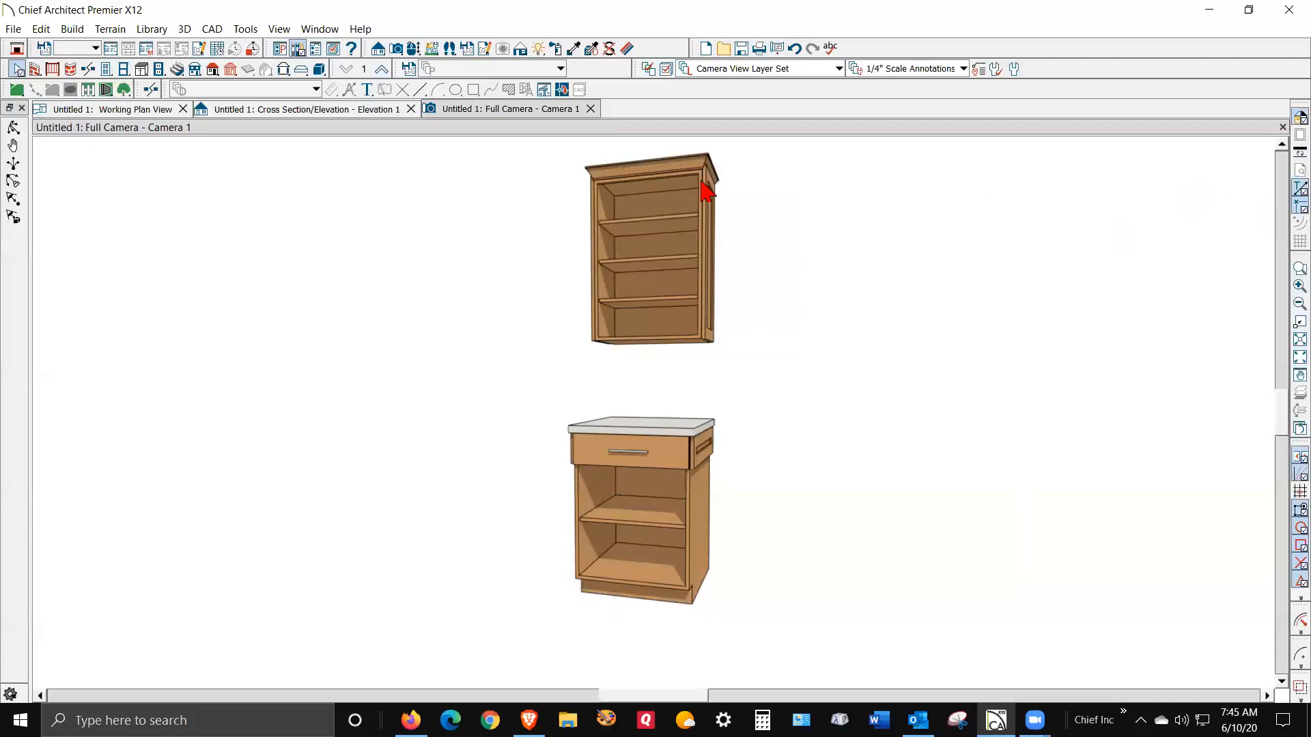
- Set the wall cabinet's door style to User Catalog prairie-glass-door from the library
right_click(668, 272)
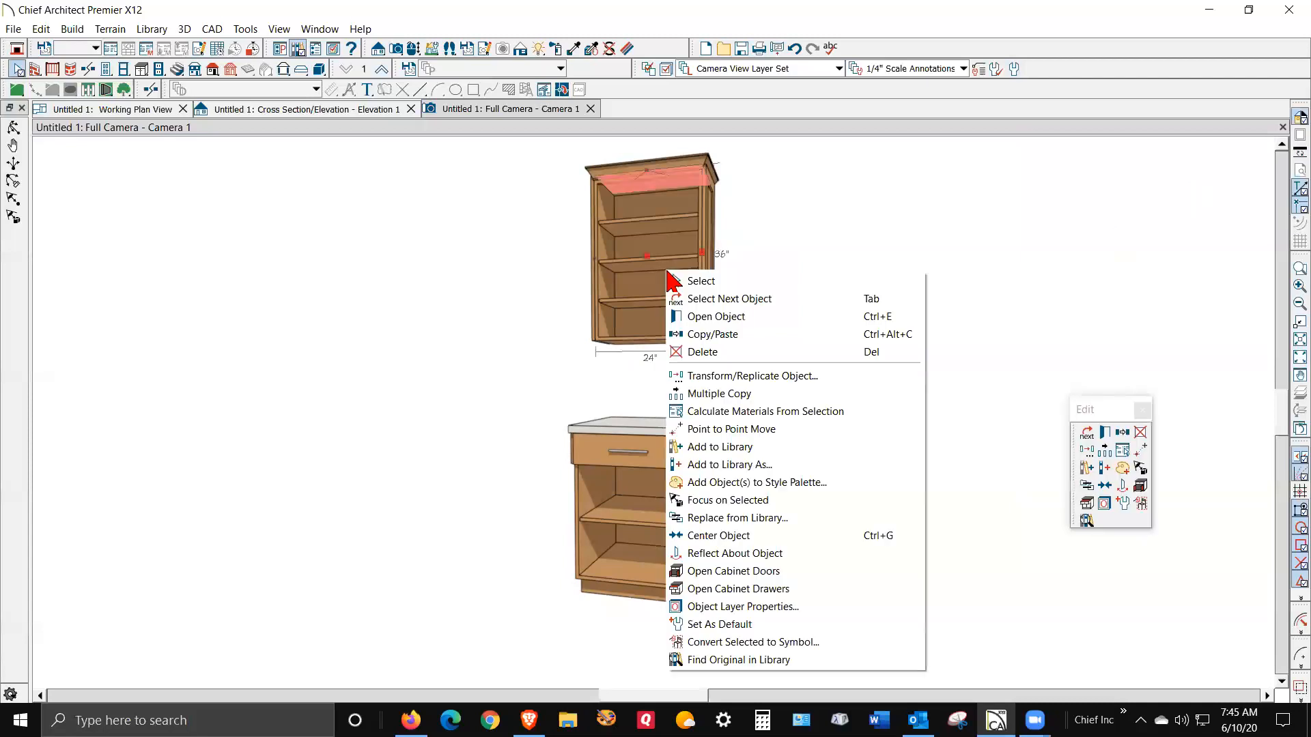
click(751, 315)
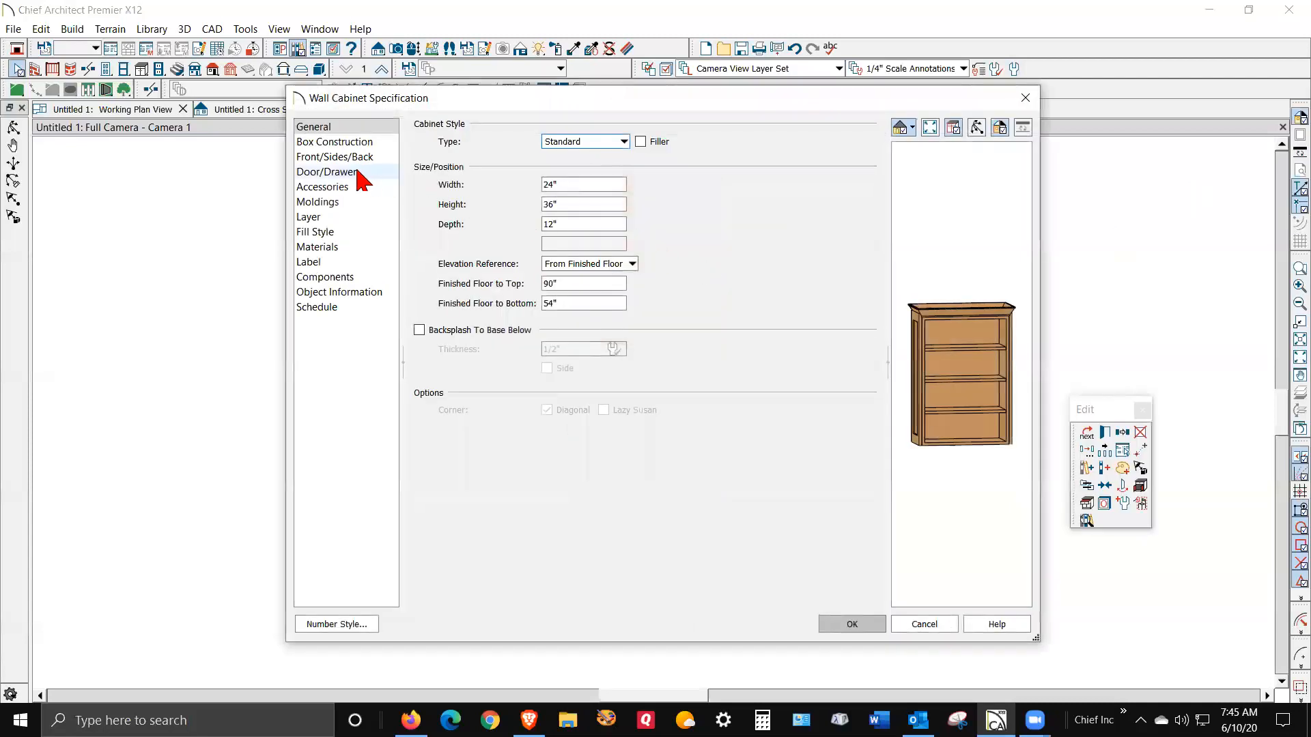
click(359, 173)
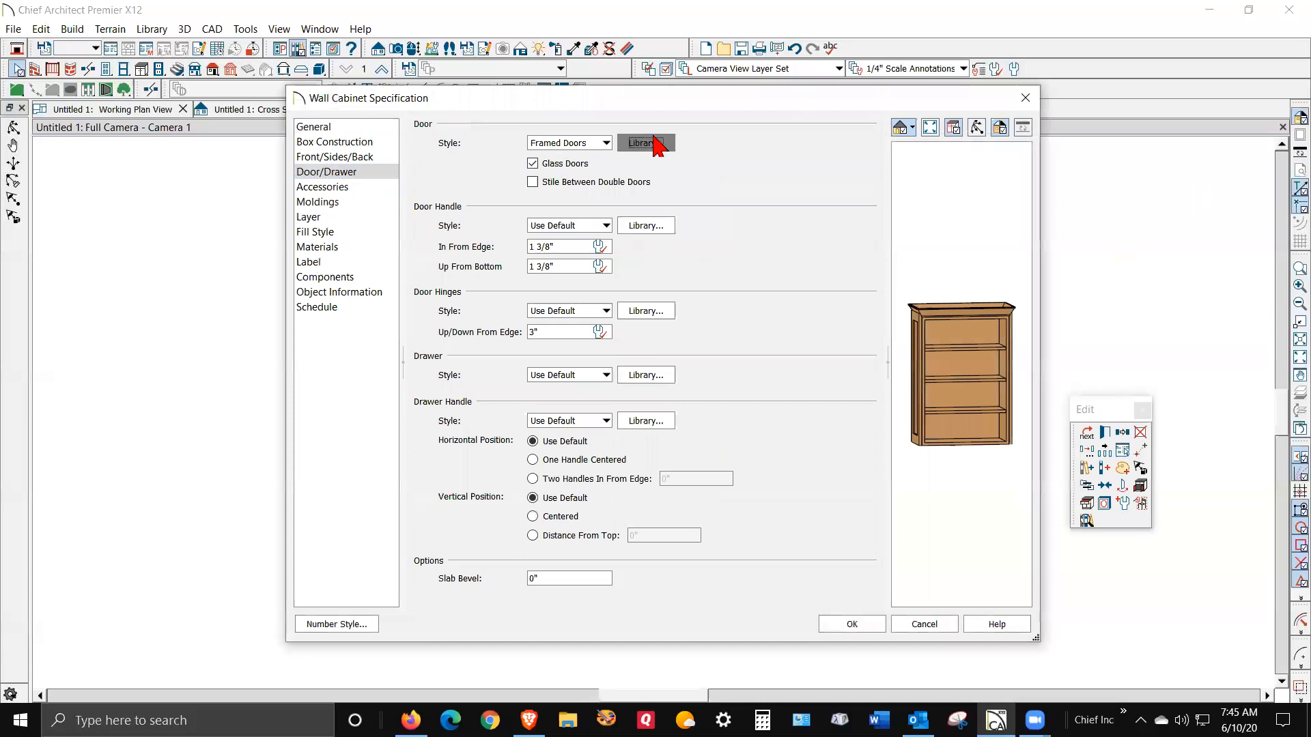
click(650, 142)
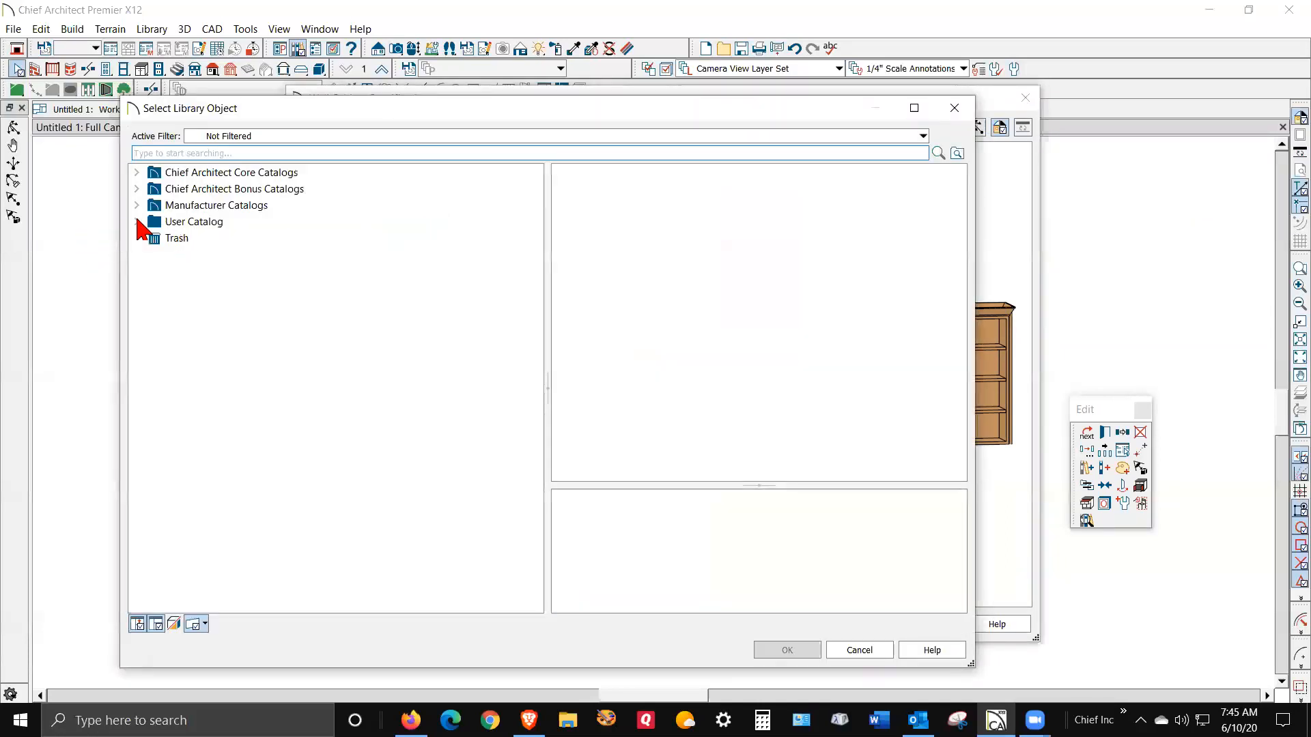
click(137, 222)
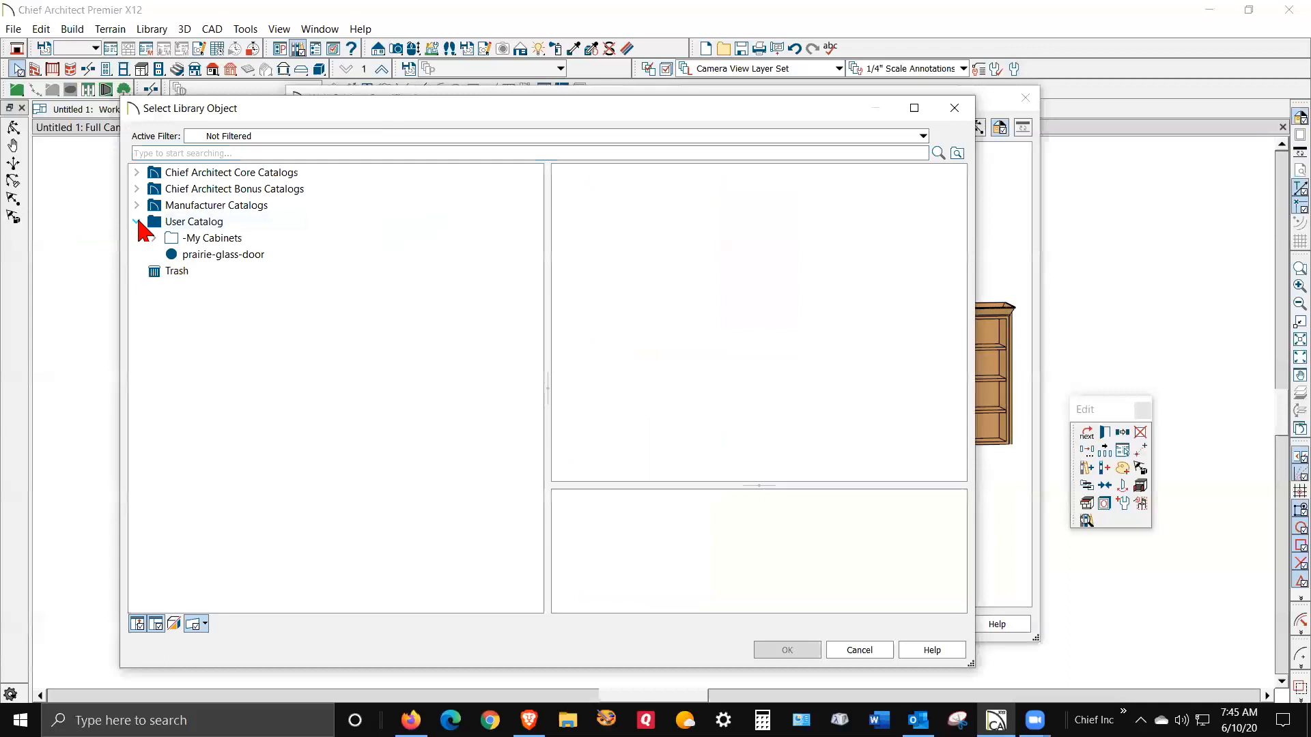
click(231, 260)
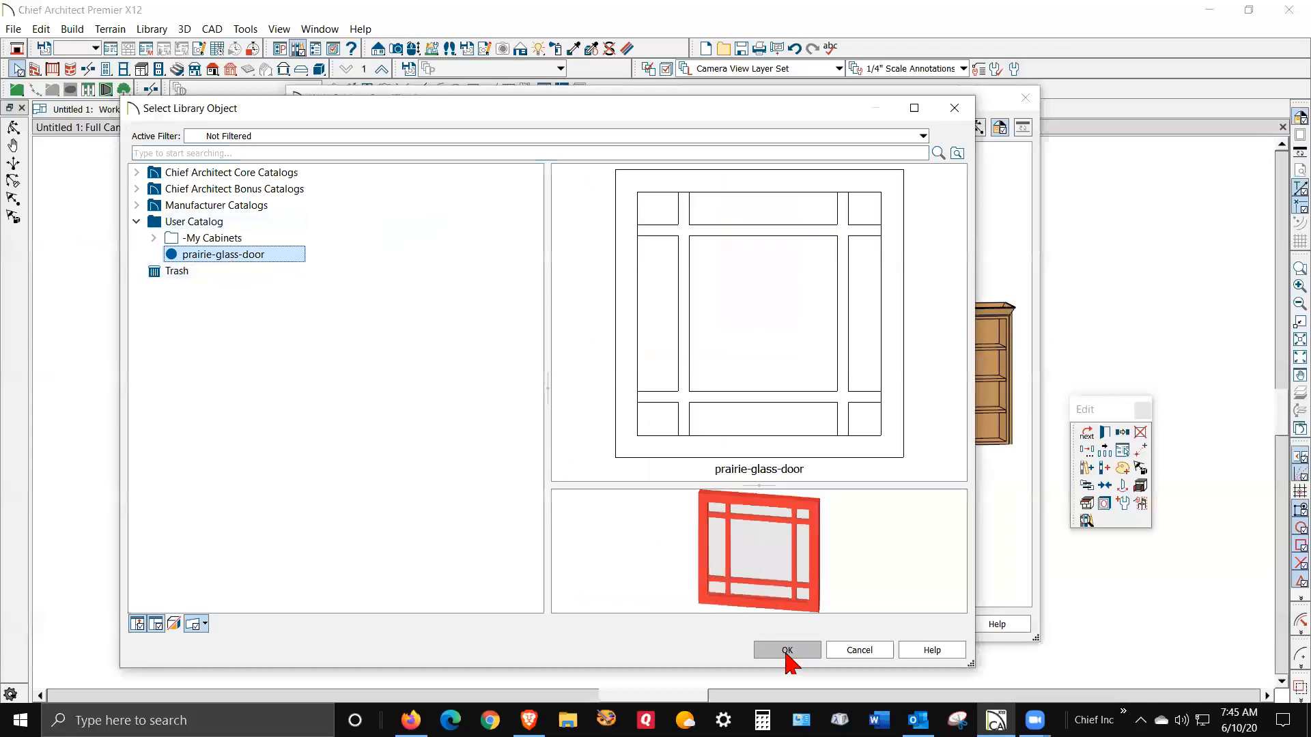
click(787, 650)
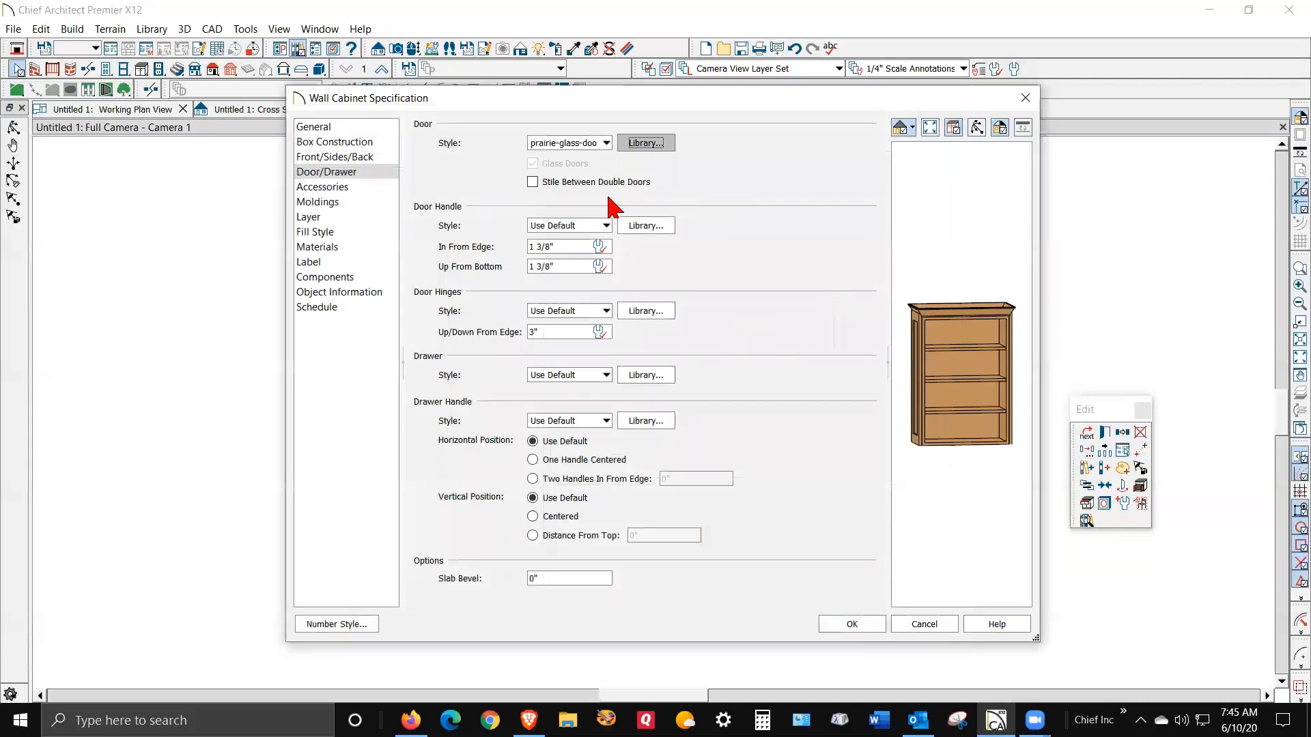
- Apply the new door style, then reopen the wall cabinet specification at its door settings
click(868, 624)
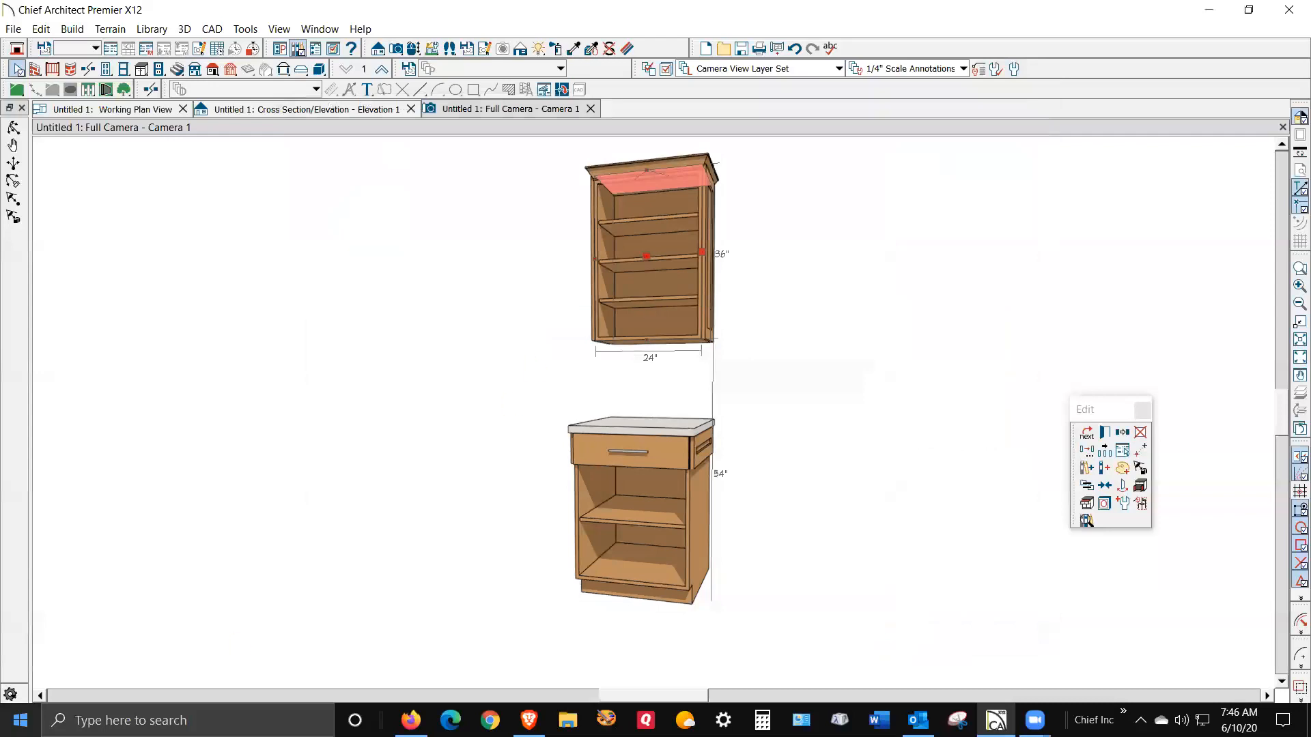
click(1103, 429)
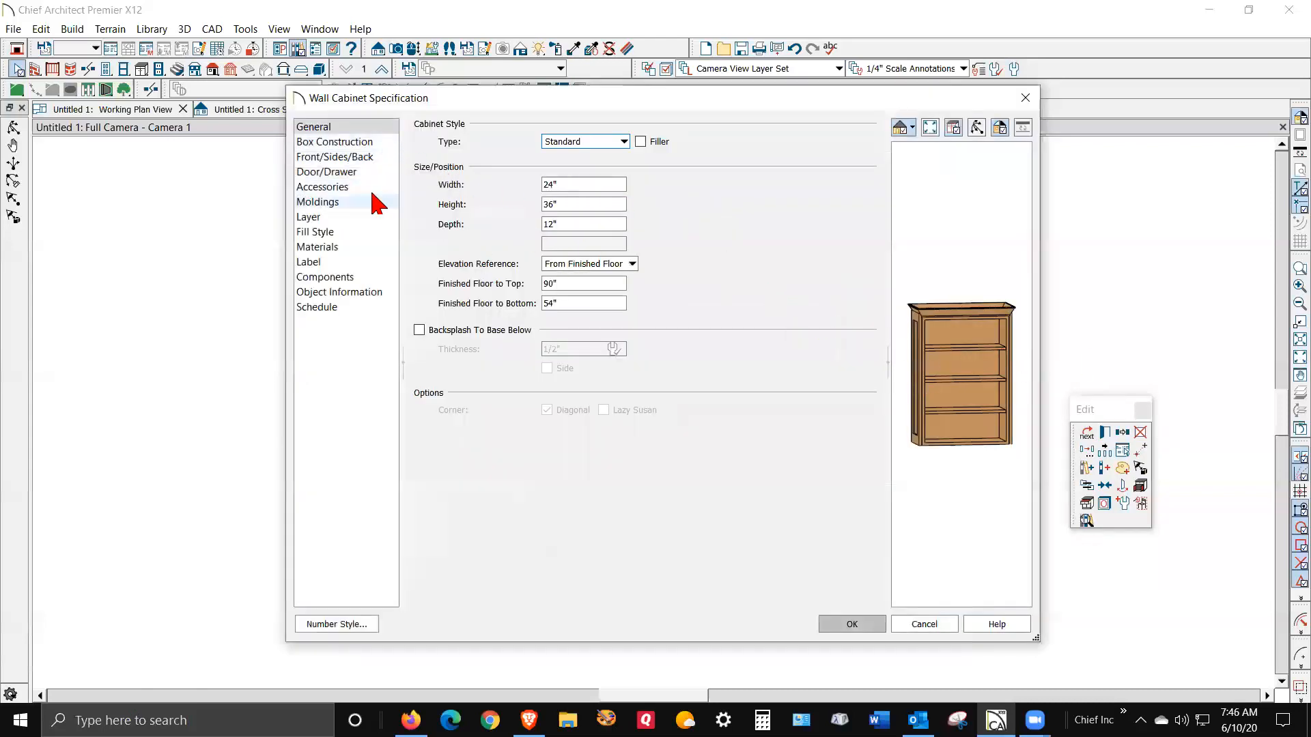
click(346, 173)
click(347, 158)
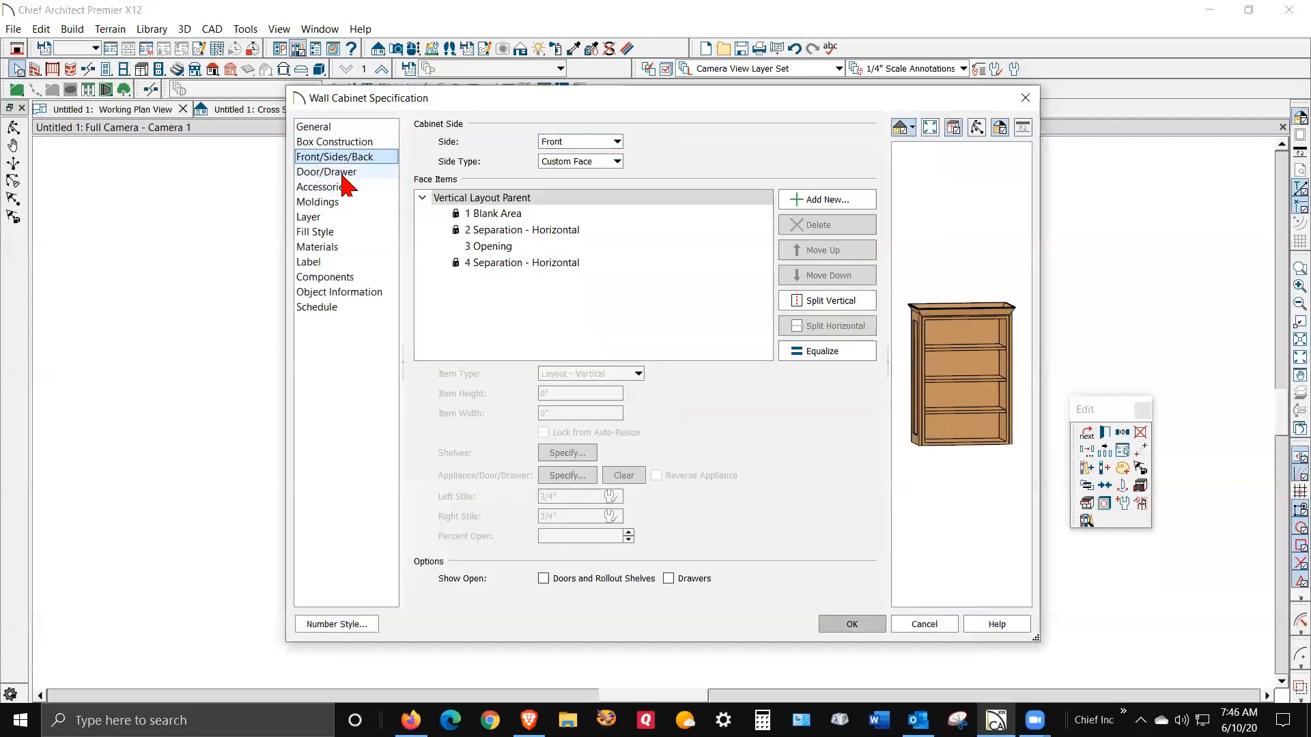
click(344, 177)
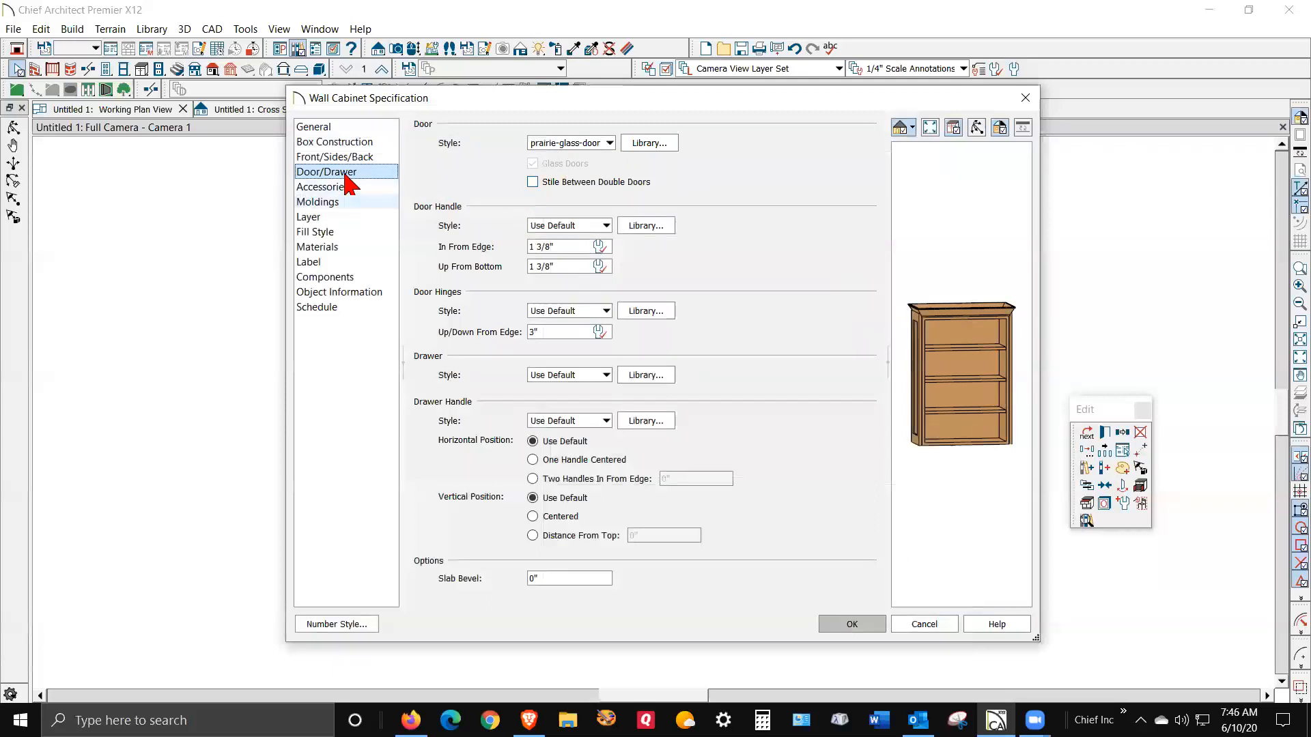
- Change the wall cabinet's open front to Door - Auto Right and confirm
click(973, 355)
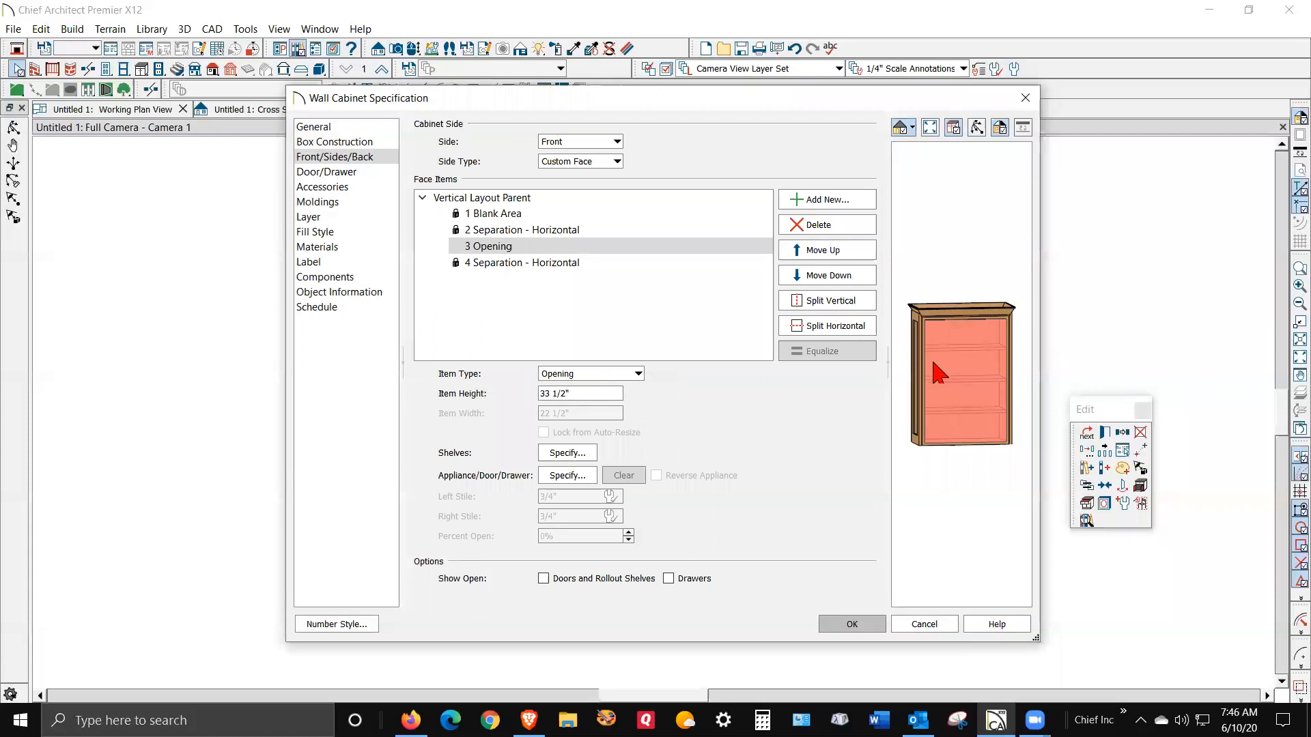
click(637, 374)
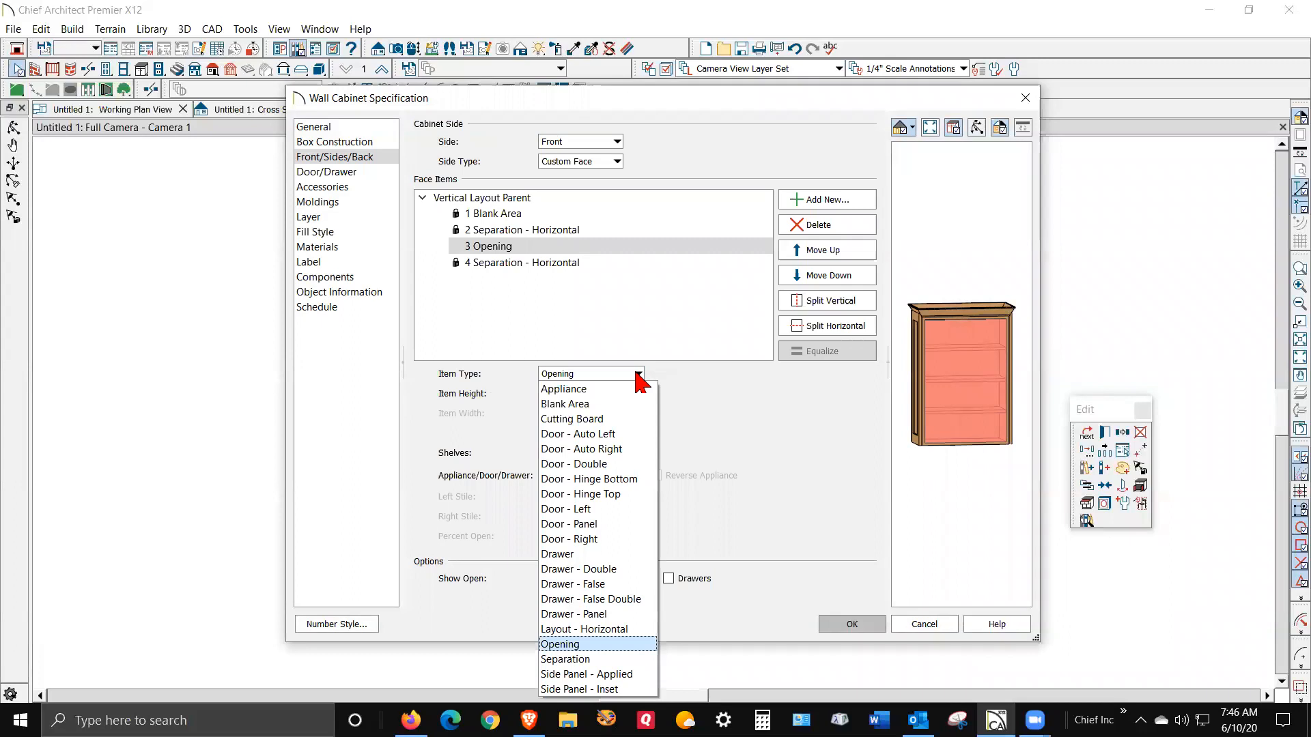
click(635, 449)
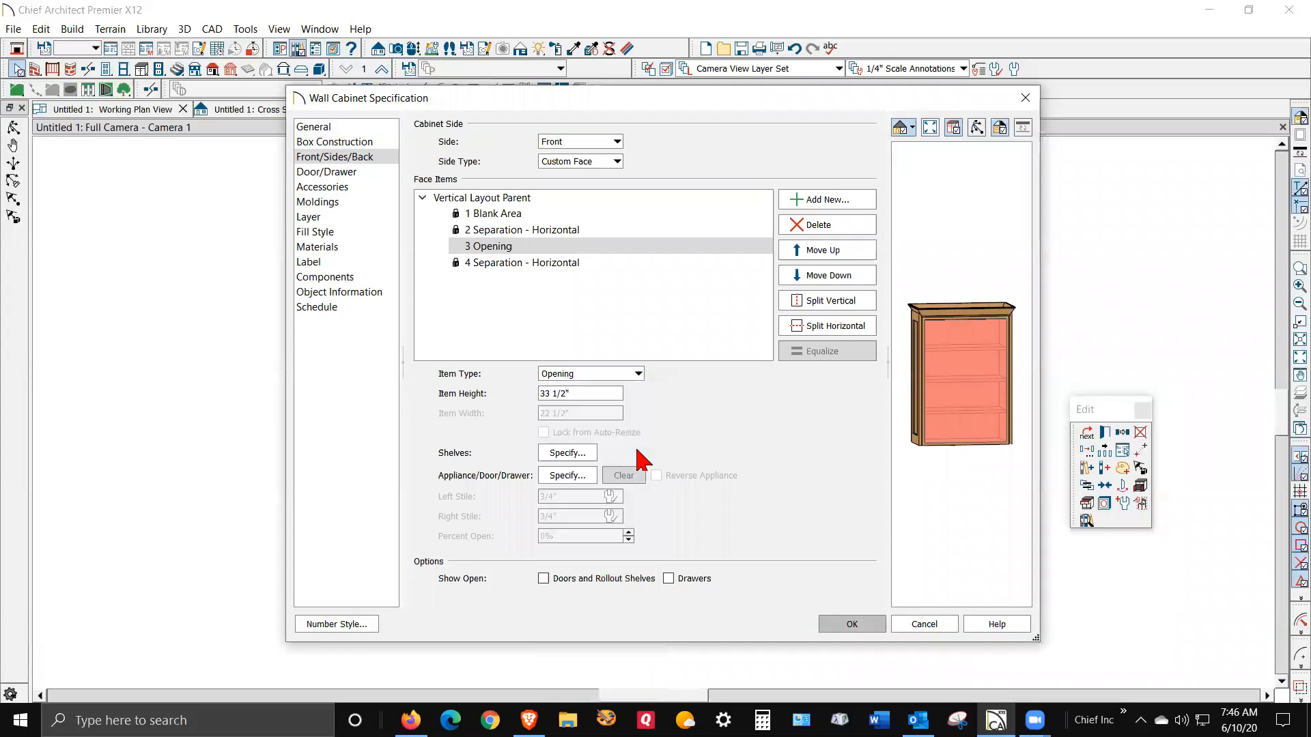
click(967, 430)
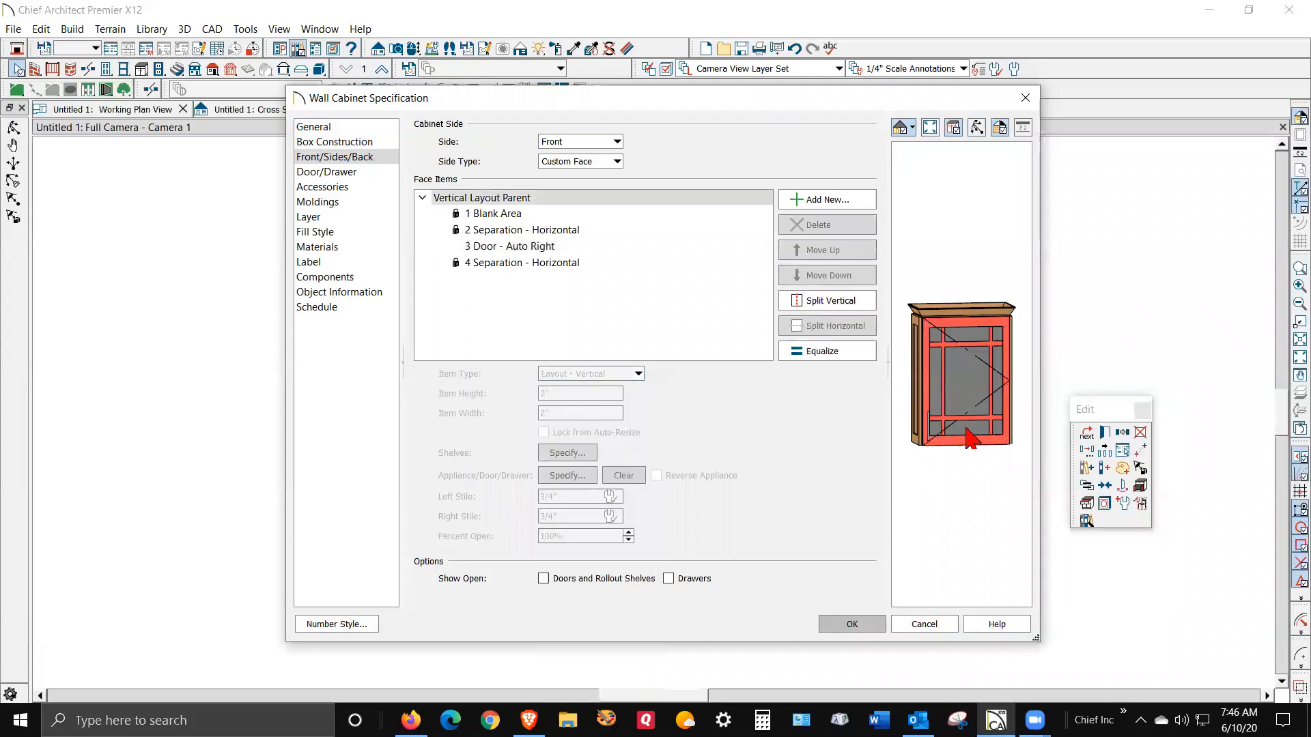
click(862, 624)
click(811, 424)
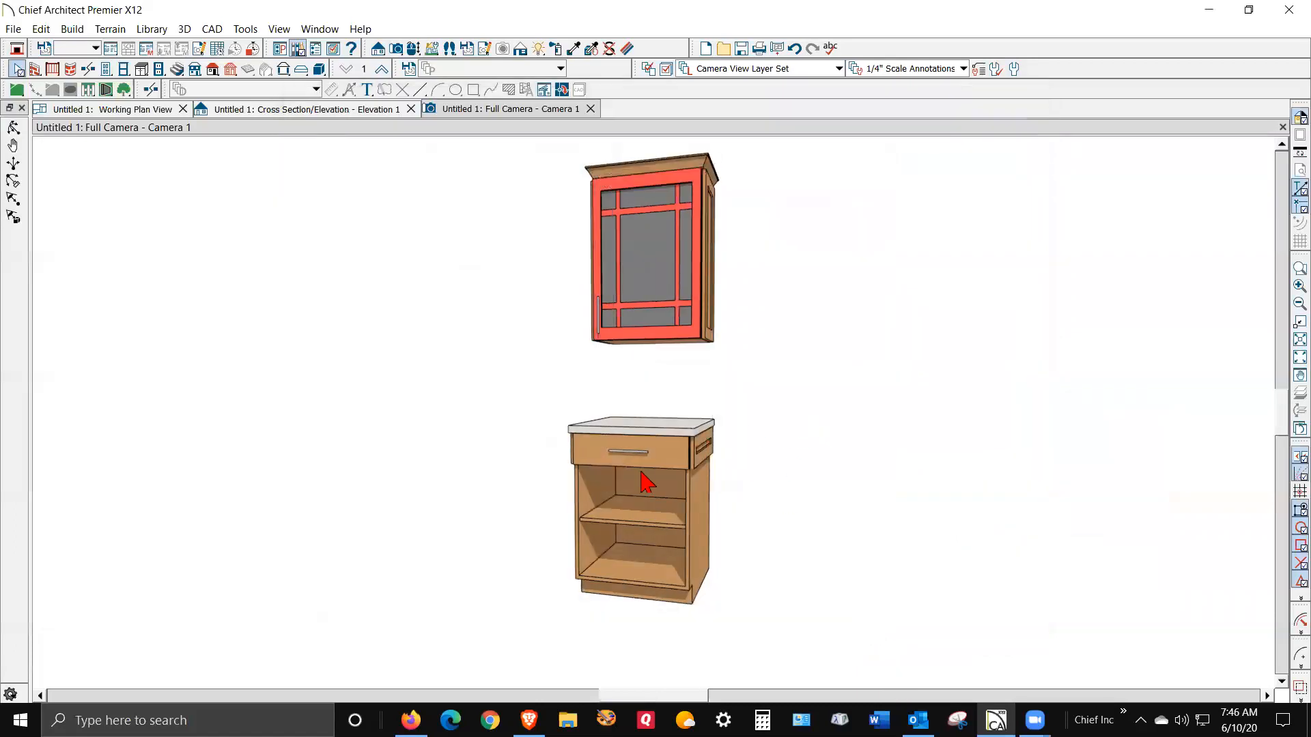
- Open the 24" base cabinet's specification with Open Object
click(685, 536)
right_click(683, 535)
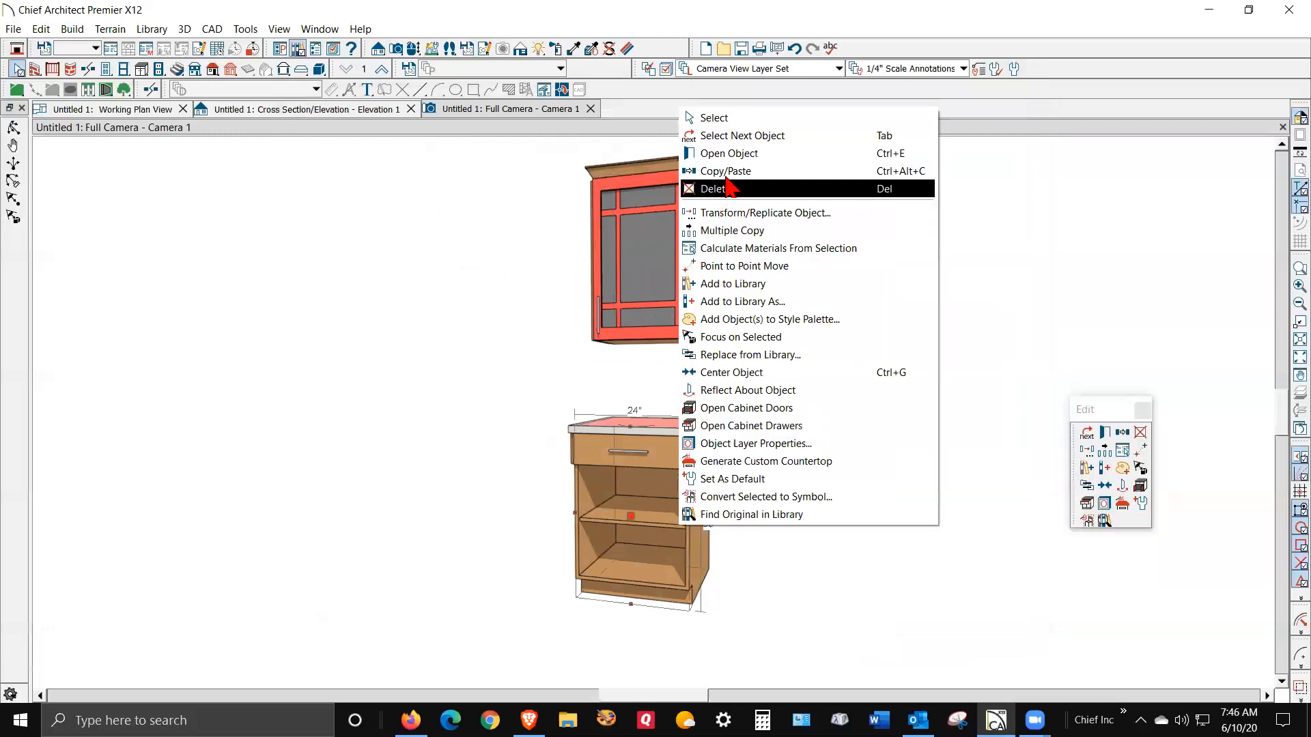
click(518, 344)
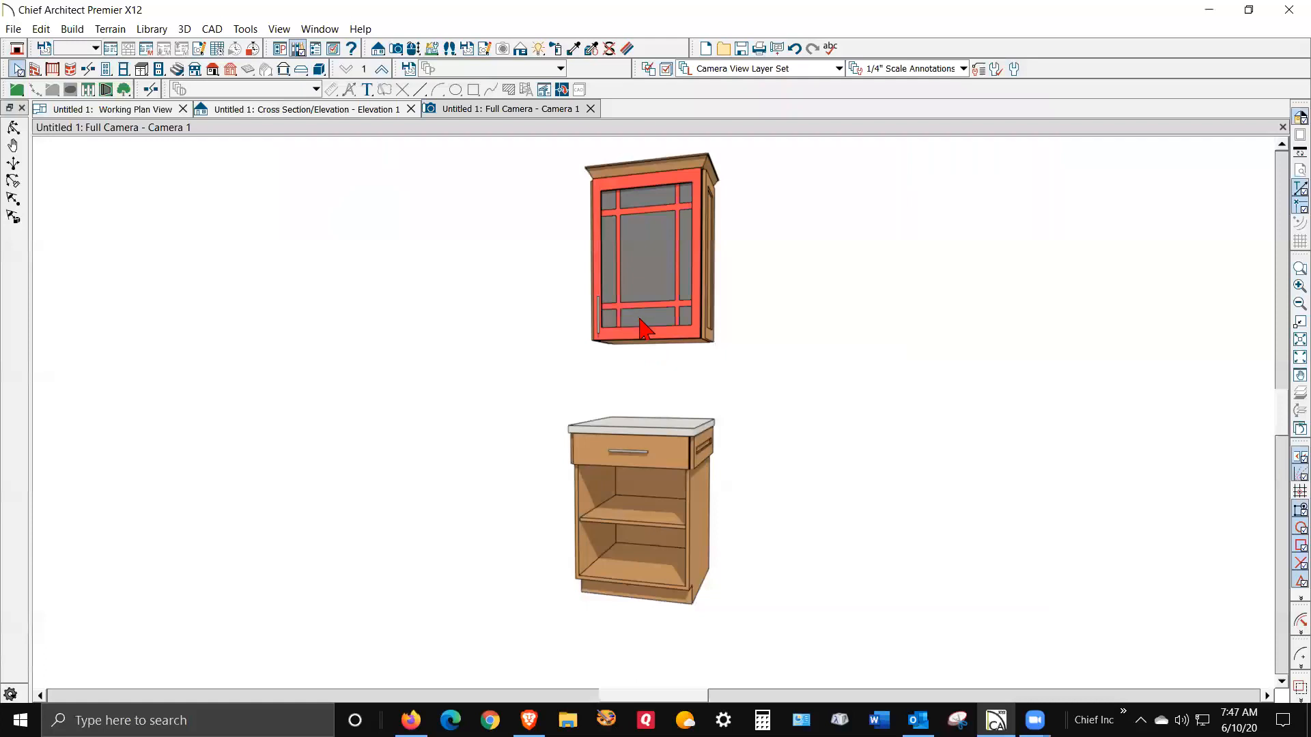
right_click(671, 534)
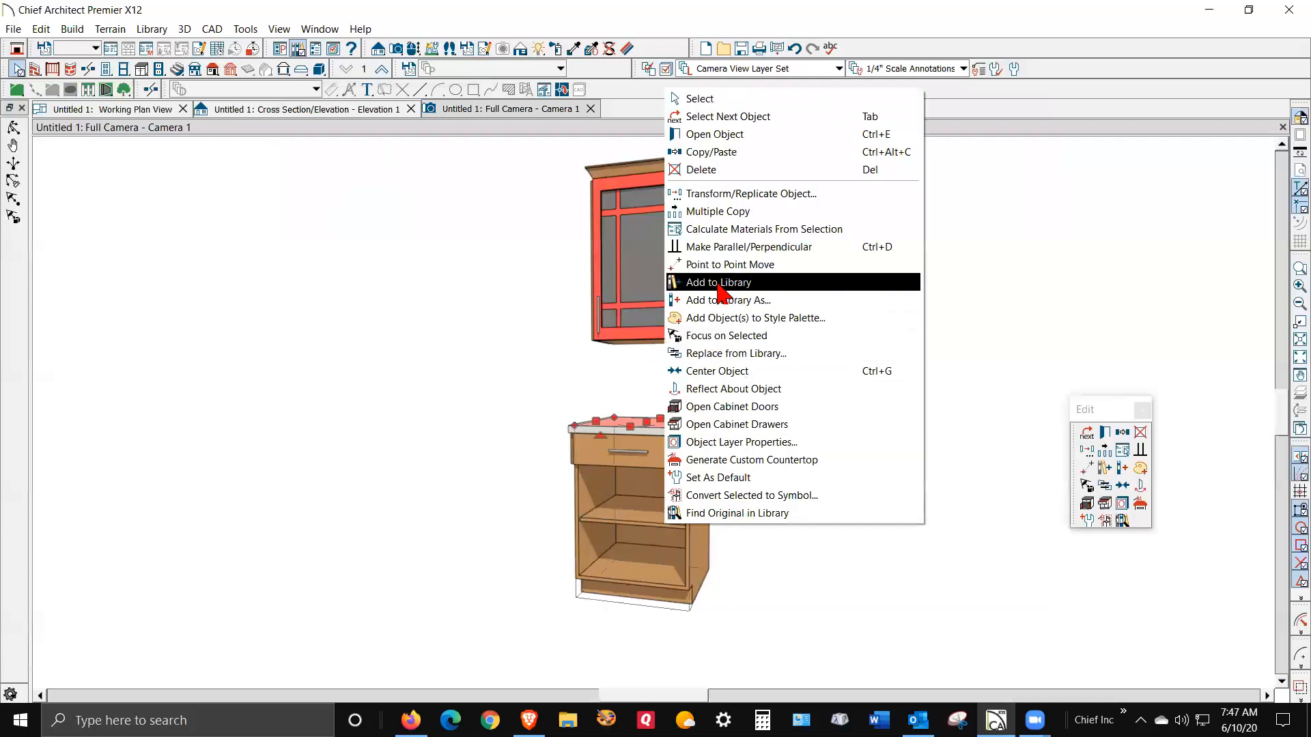
click(761, 134)
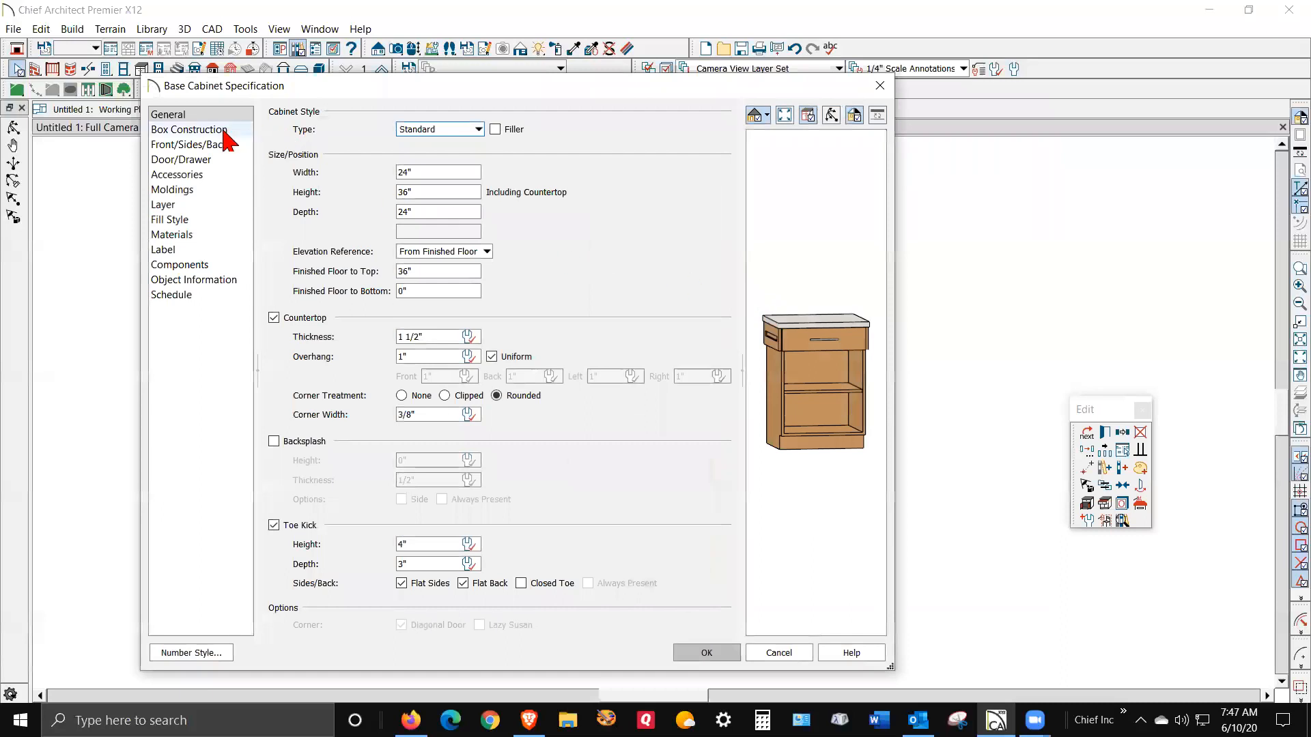
- Change the base cabinet's lower opening to Door - Auto Right
click(182, 160)
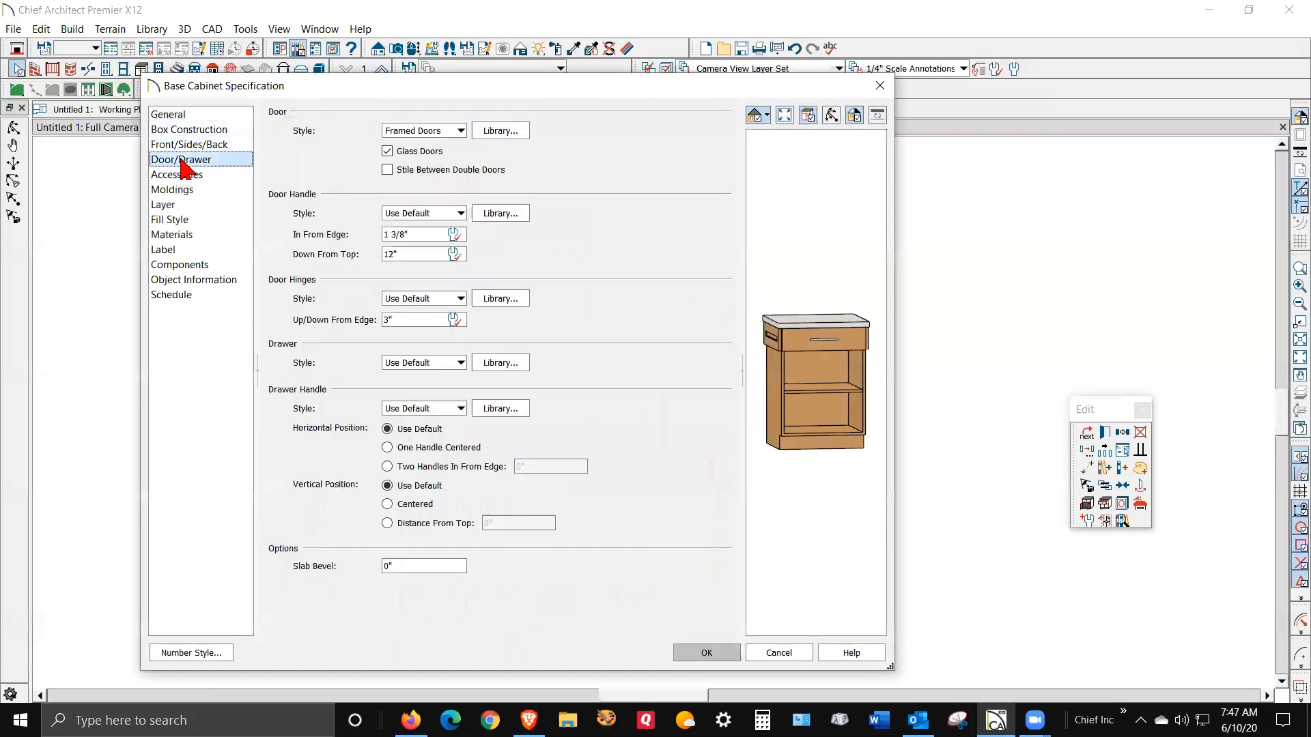
click(824, 403)
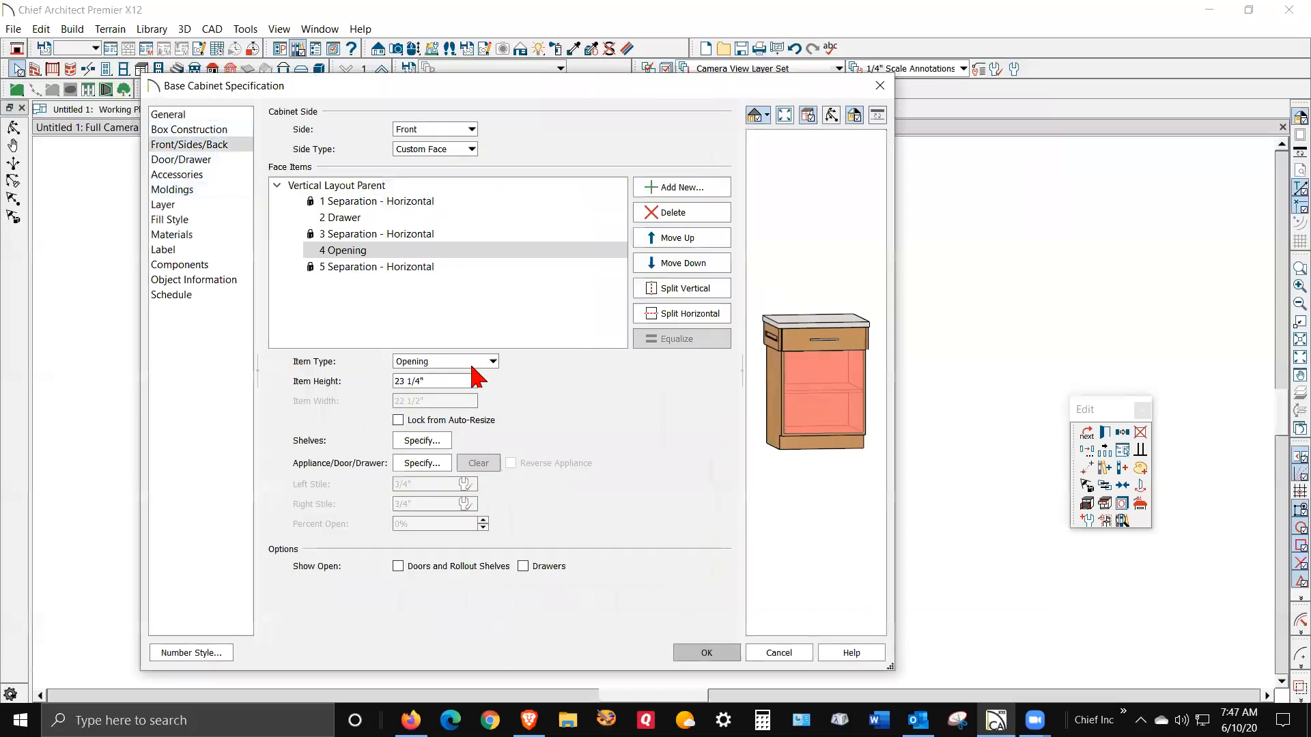
click(489, 362)
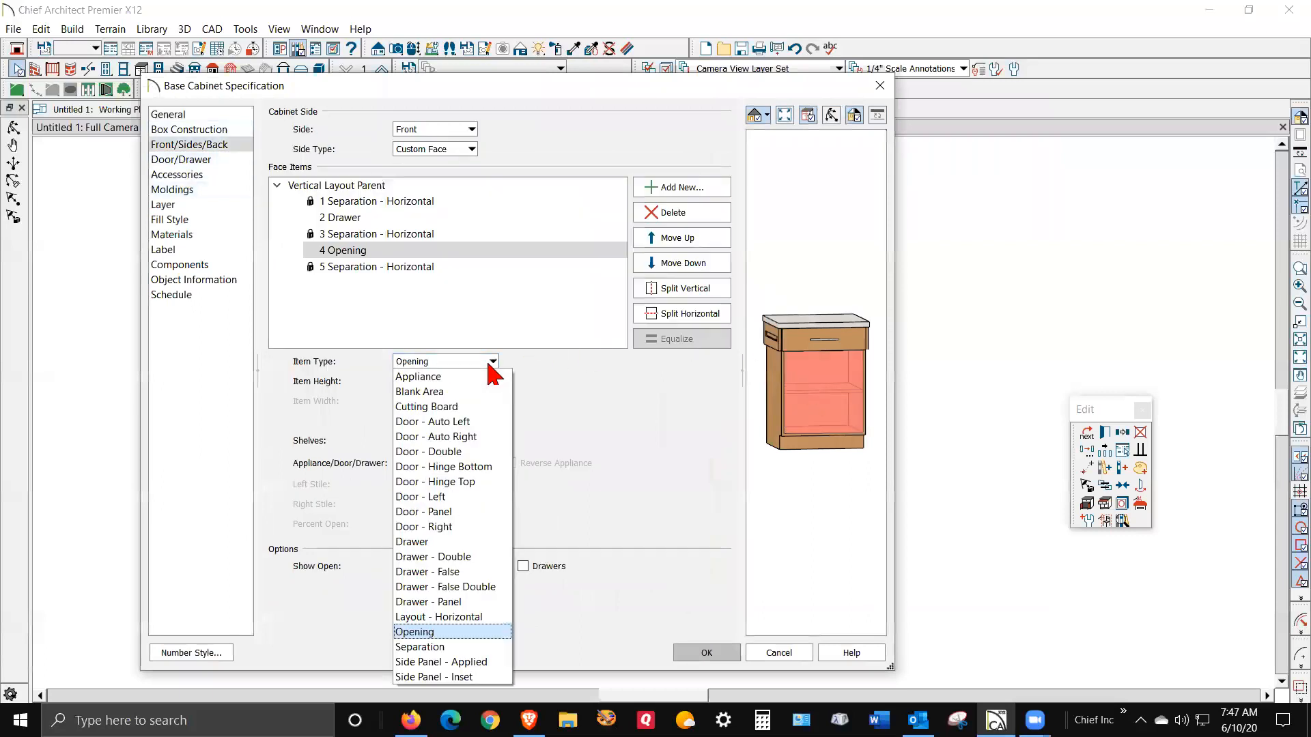
click(476, 437)
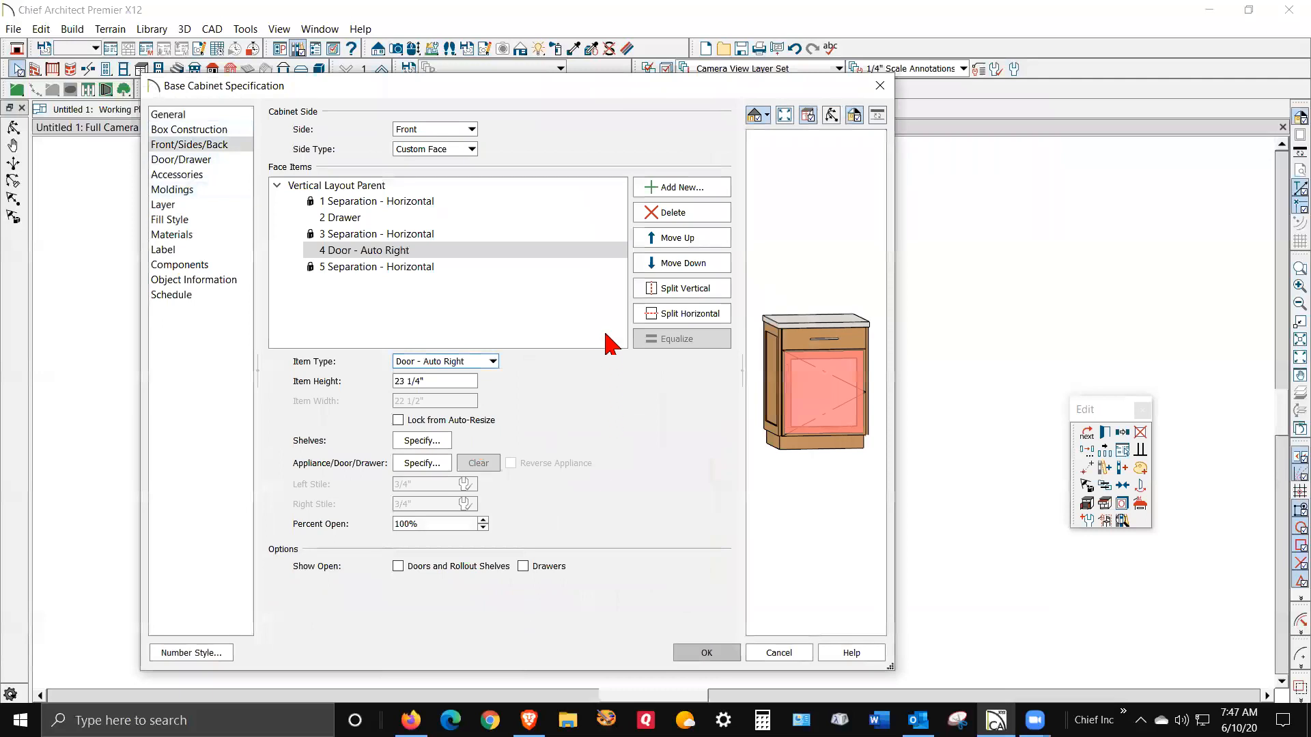
- Set the base cabinet's door style to User Catalog prairie-glass-door and apply
click(194, 161)
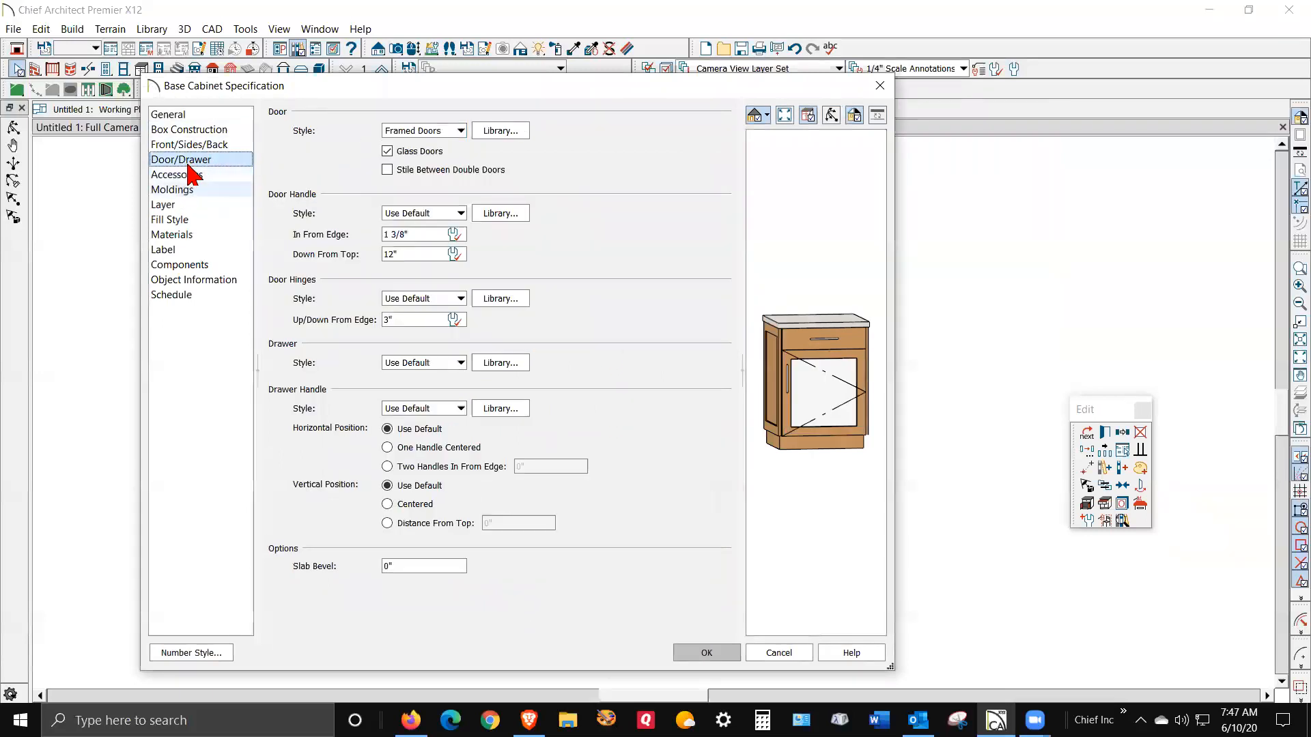
click(515, 130)
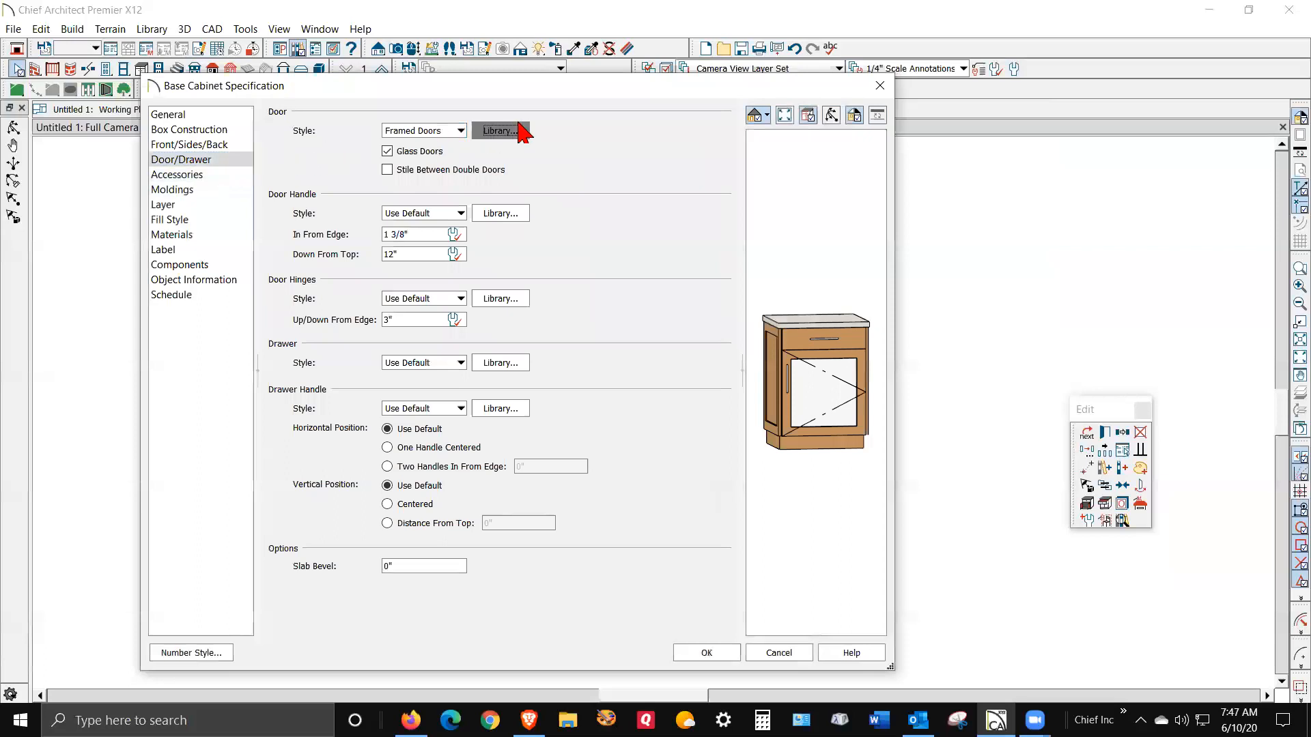
click(137, 222)
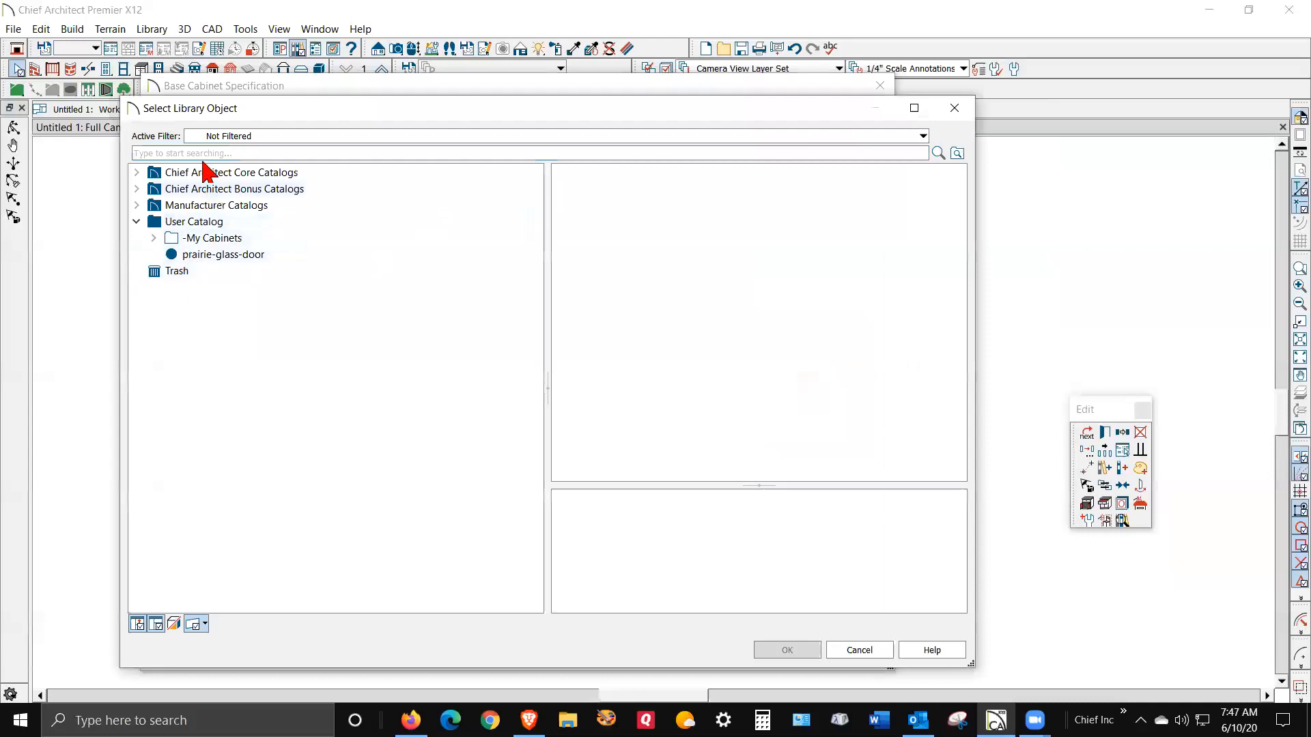
click(213, 255)
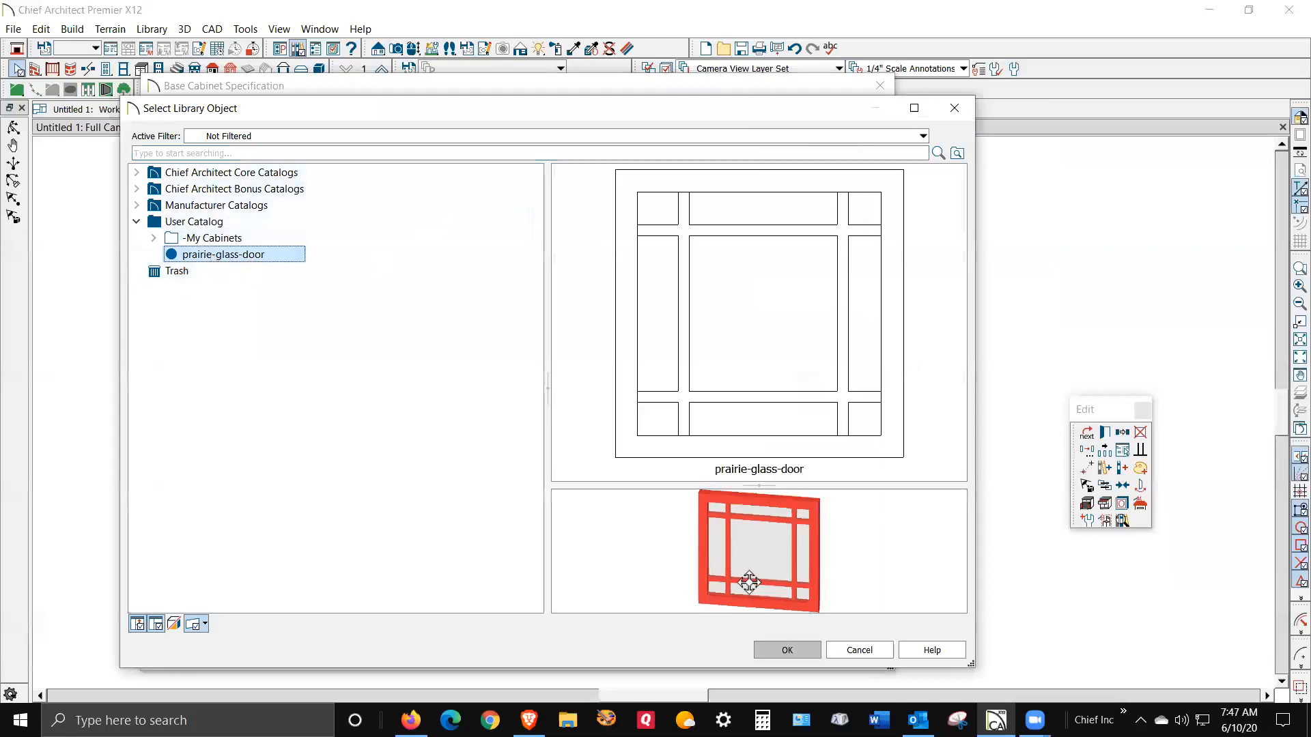
click(792, 650)
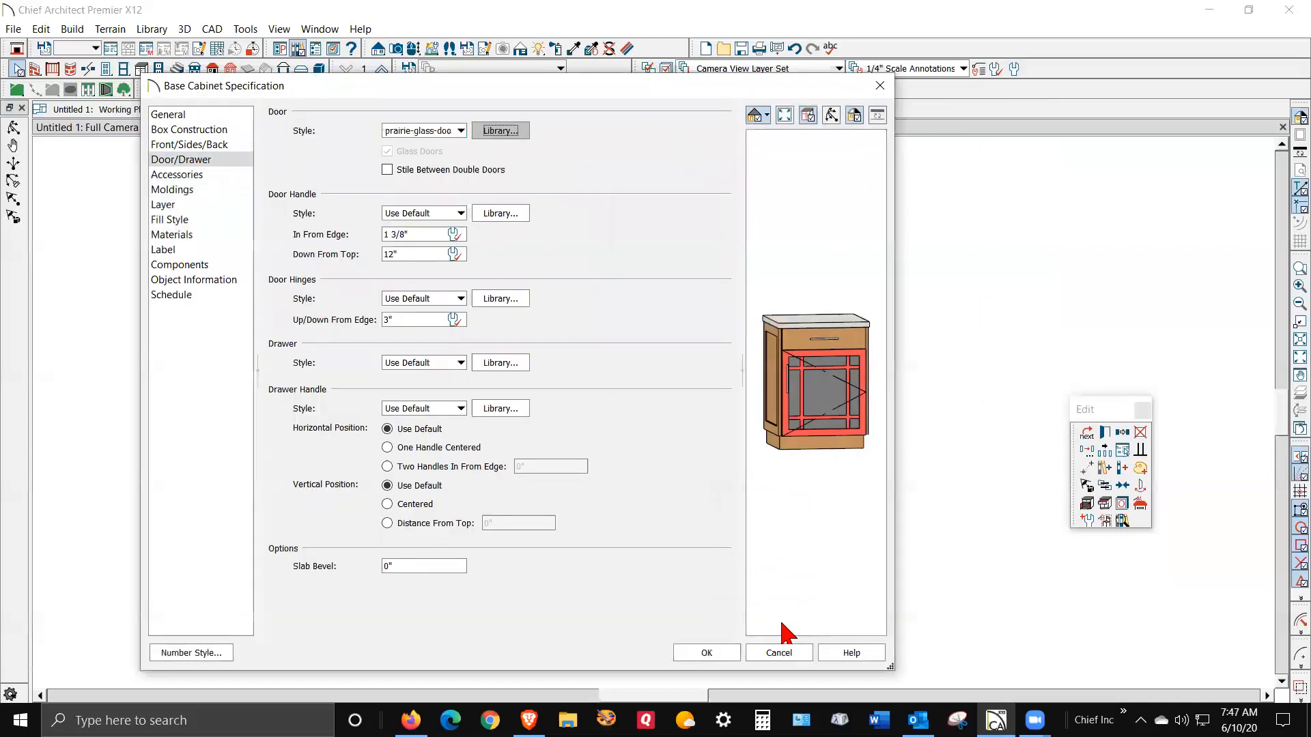
click(732, 657)
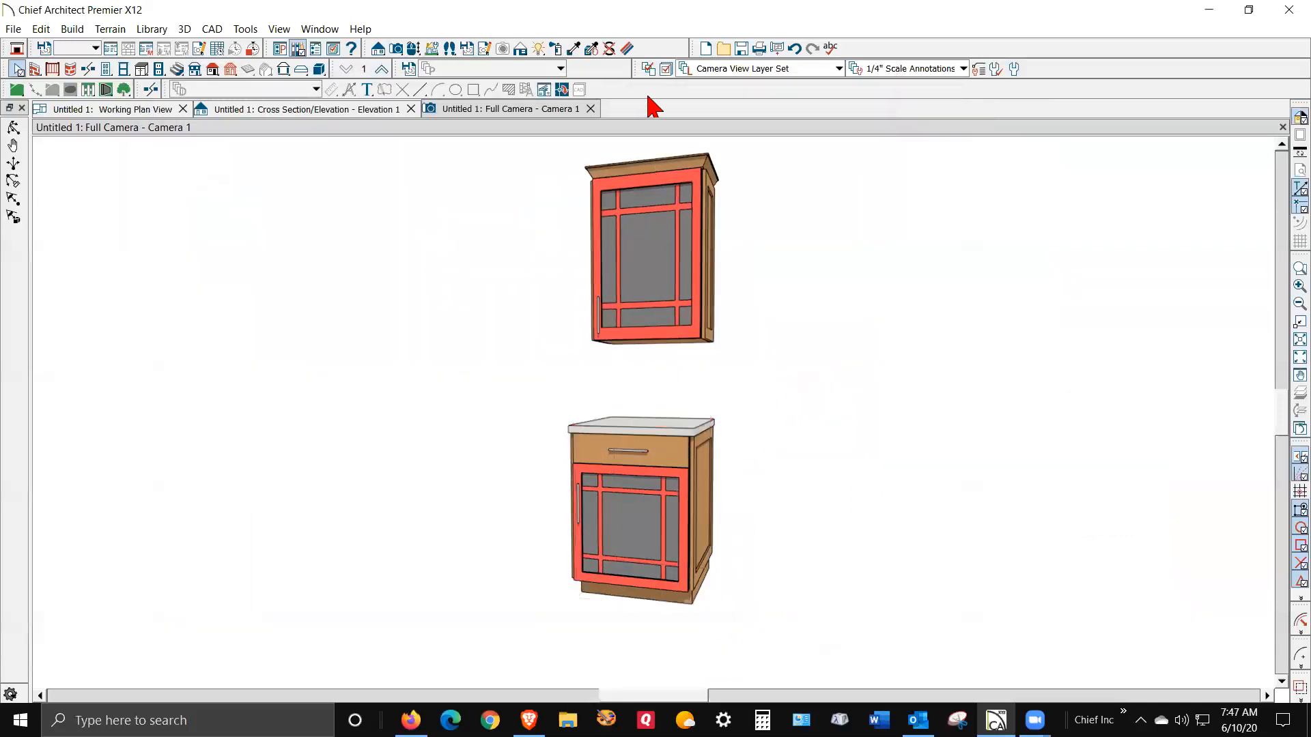
click(573, 49)
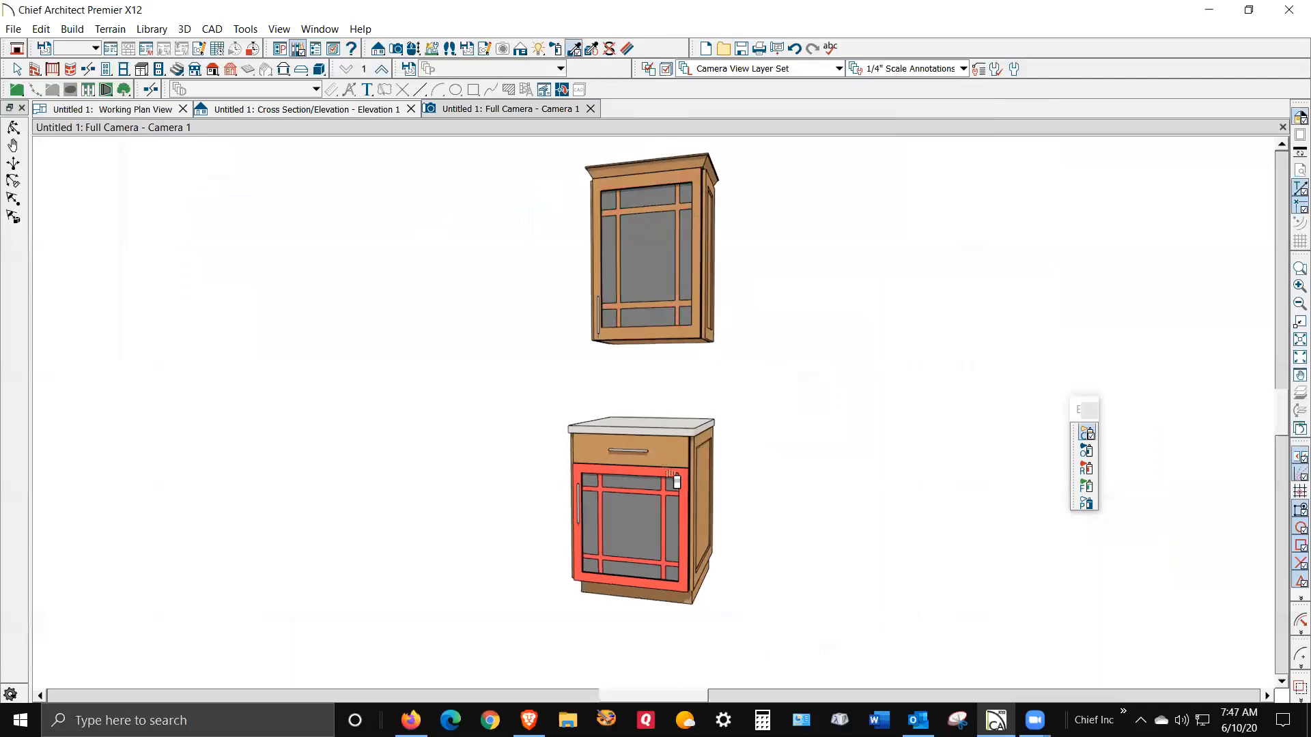
click(669, 475)
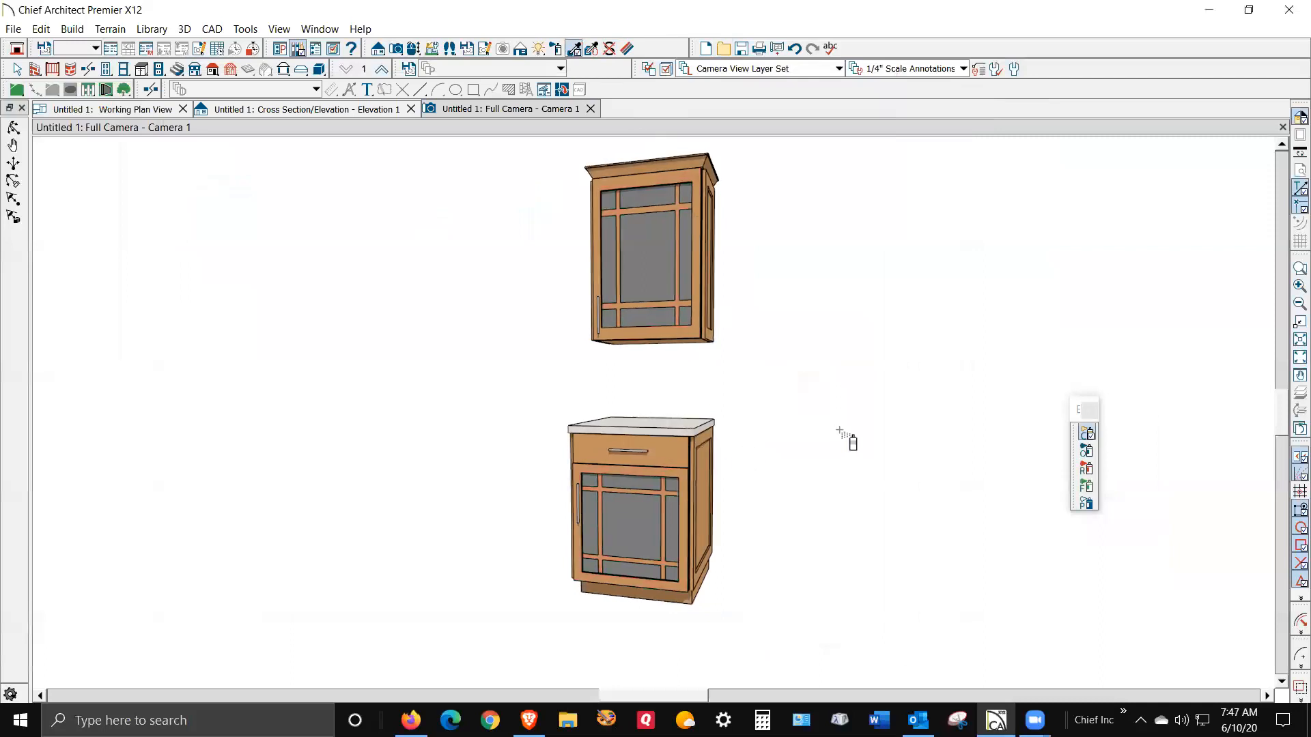
key(Escape)
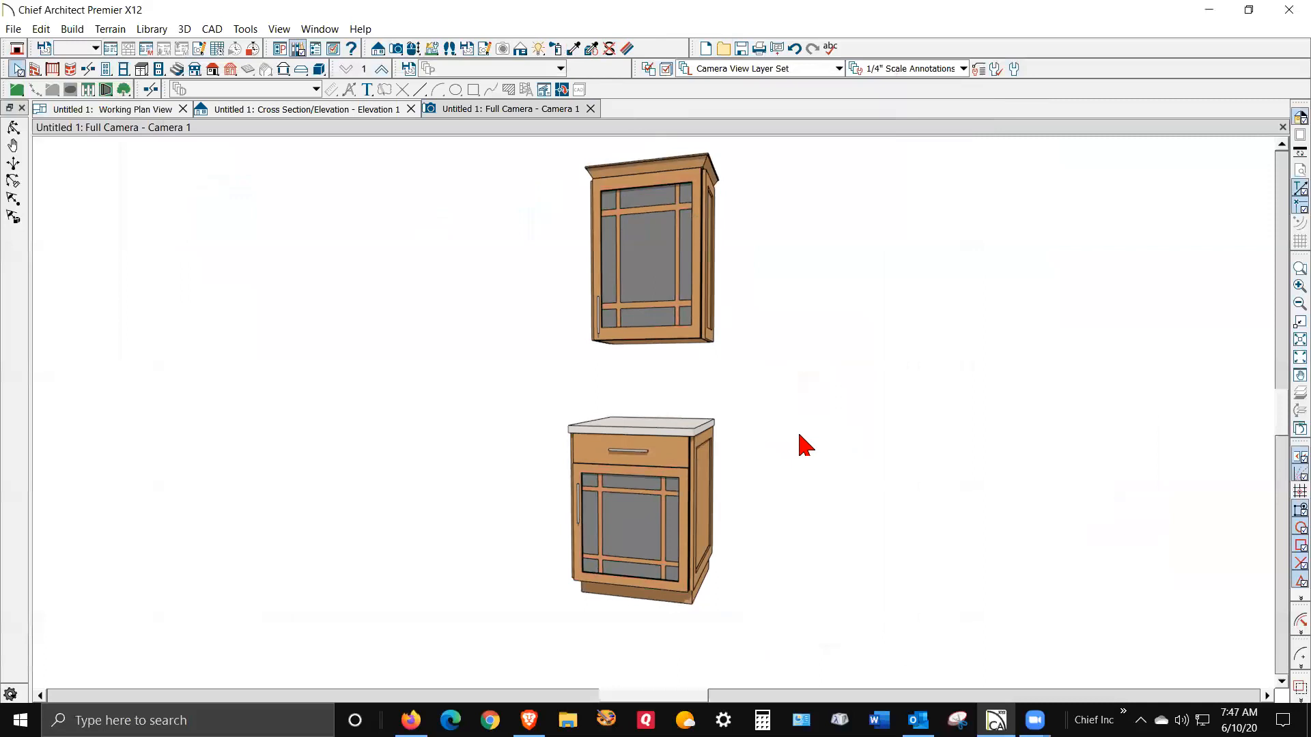